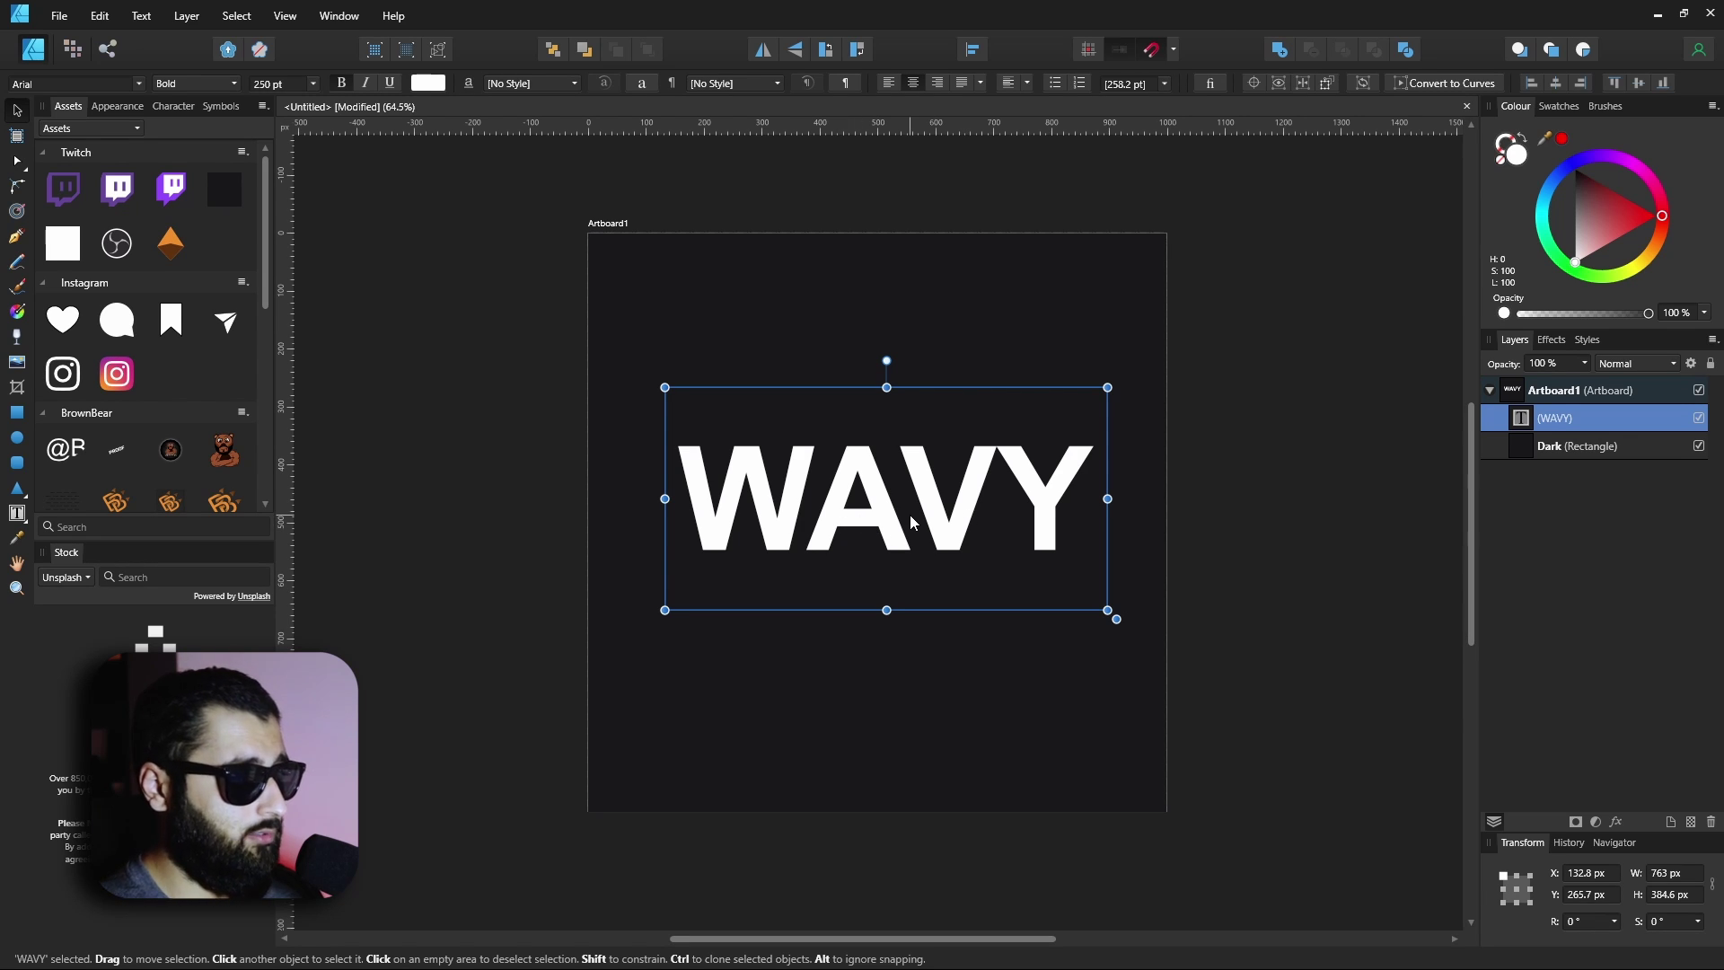
- Duplicate the WAVY text layer with Ctrl+J, hide the top copy and select the lower one
{"action": "key", "text": "ctrl+j"}
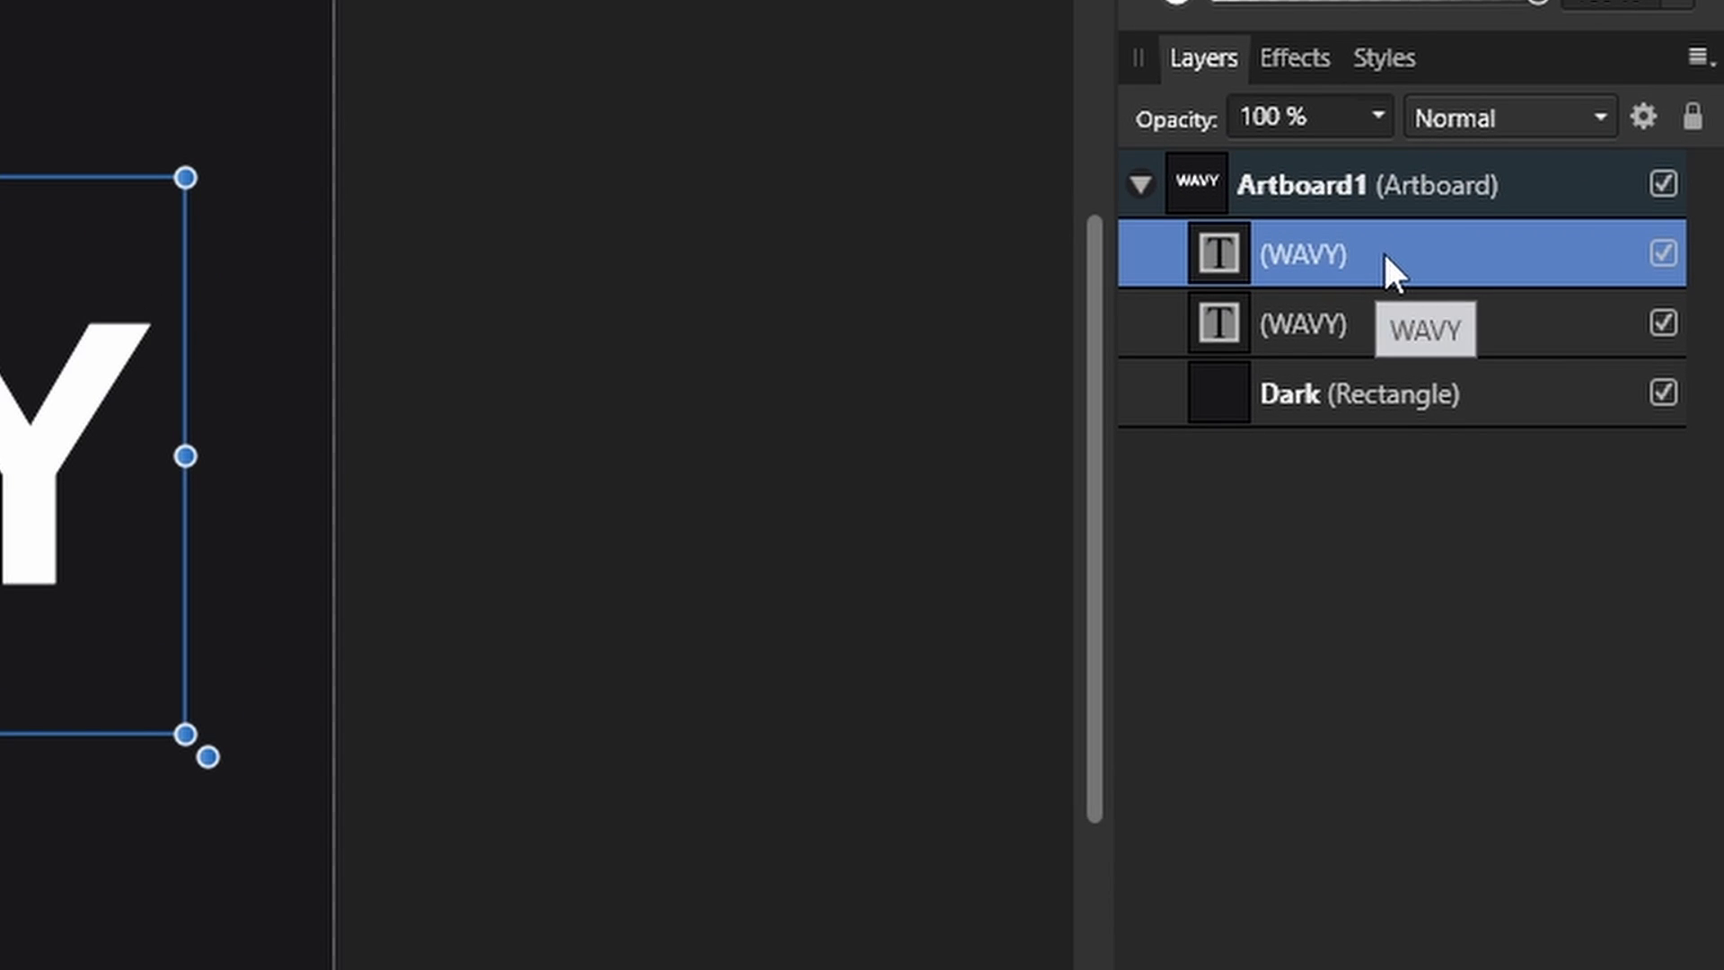
{"action": "right_click", "coordinate": [1383, 253]}
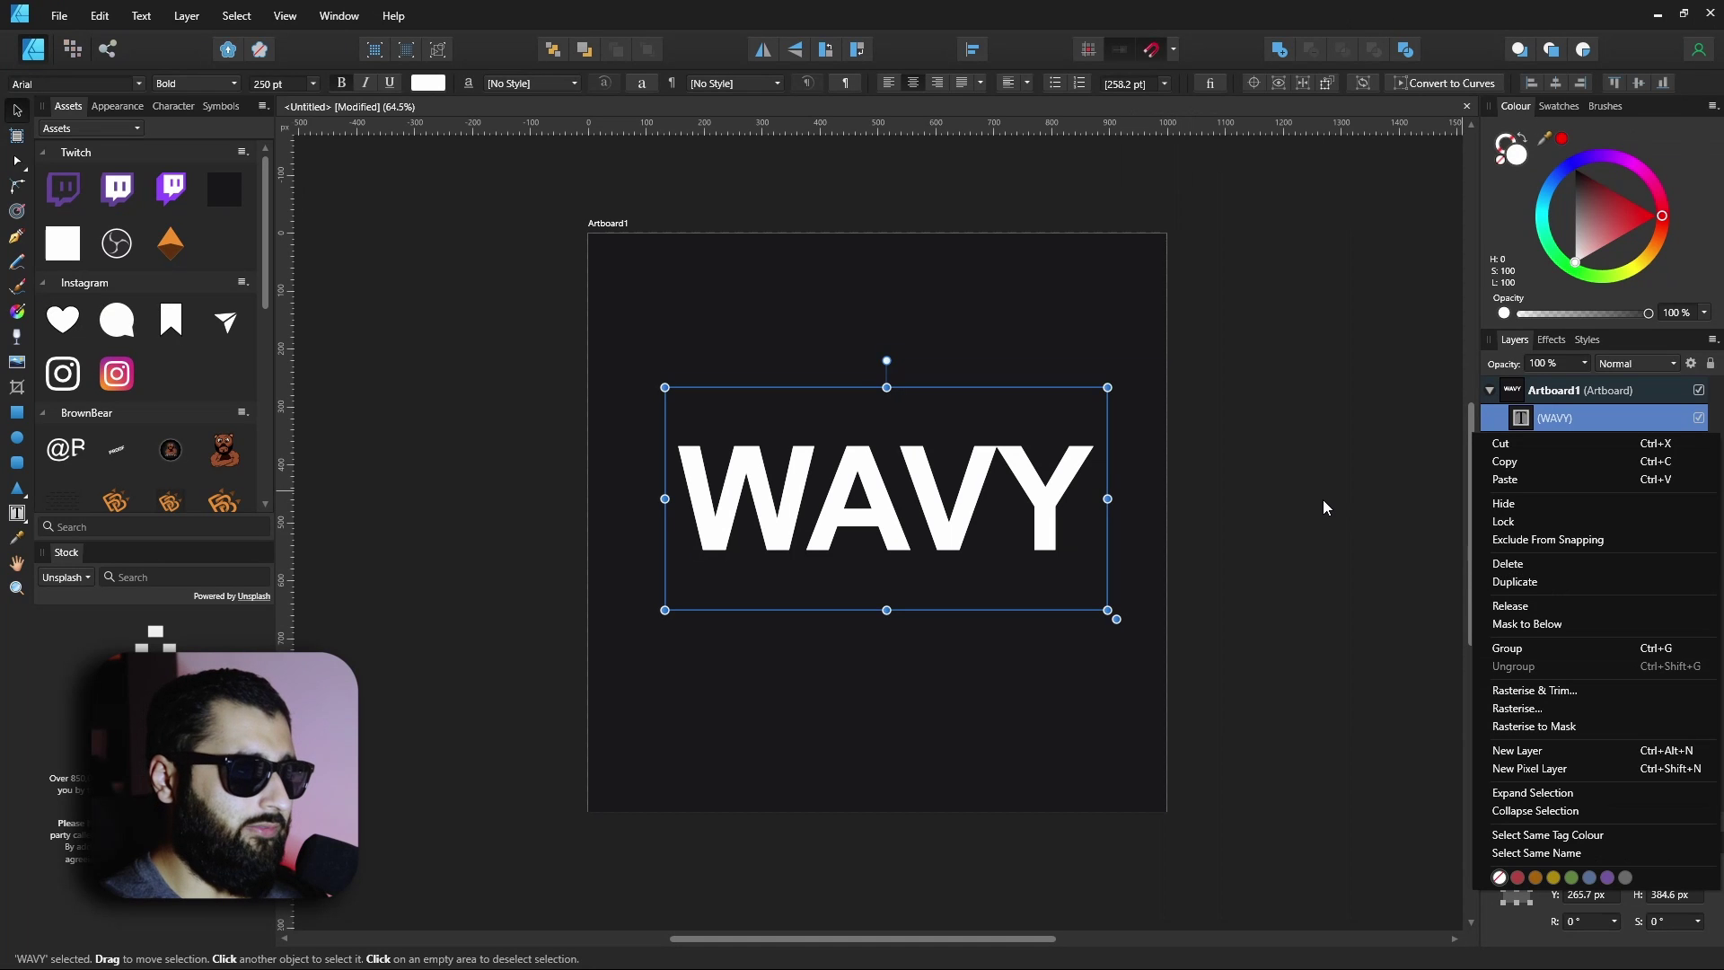
{"action": "left_click", "coordinate": [723, 460]}
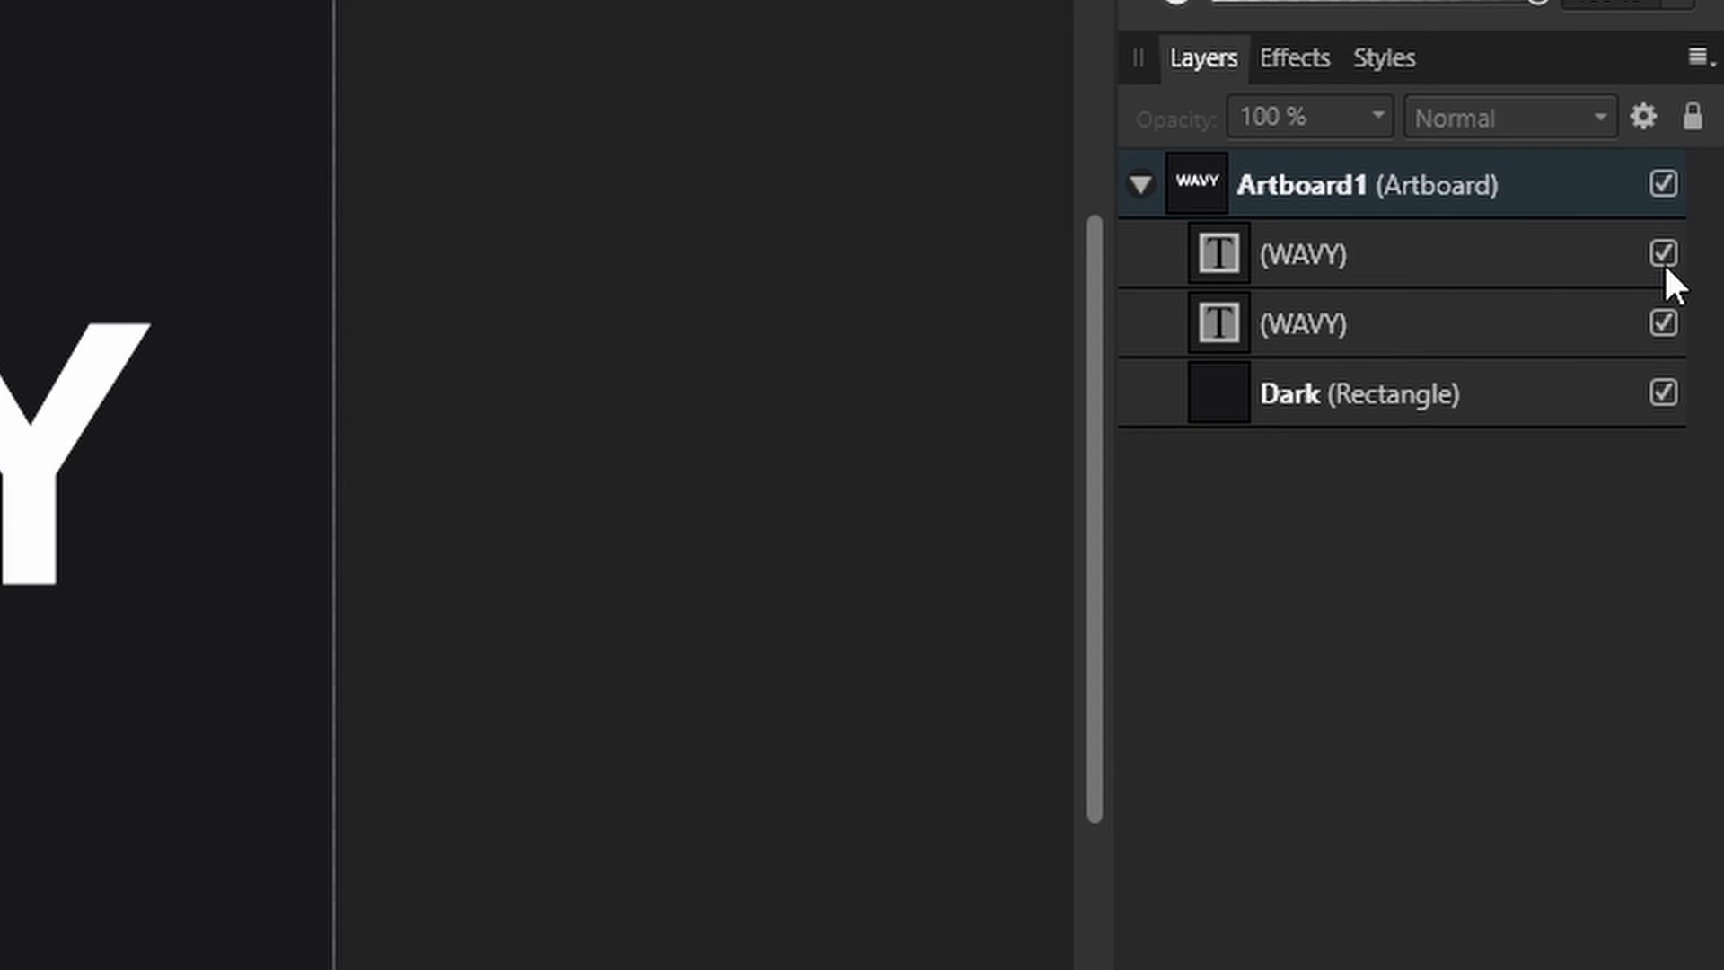
{"action": "left_click", "coordinate": [1662, 254]}
{"action": "left_click", "coordinate": [1050, 538]}
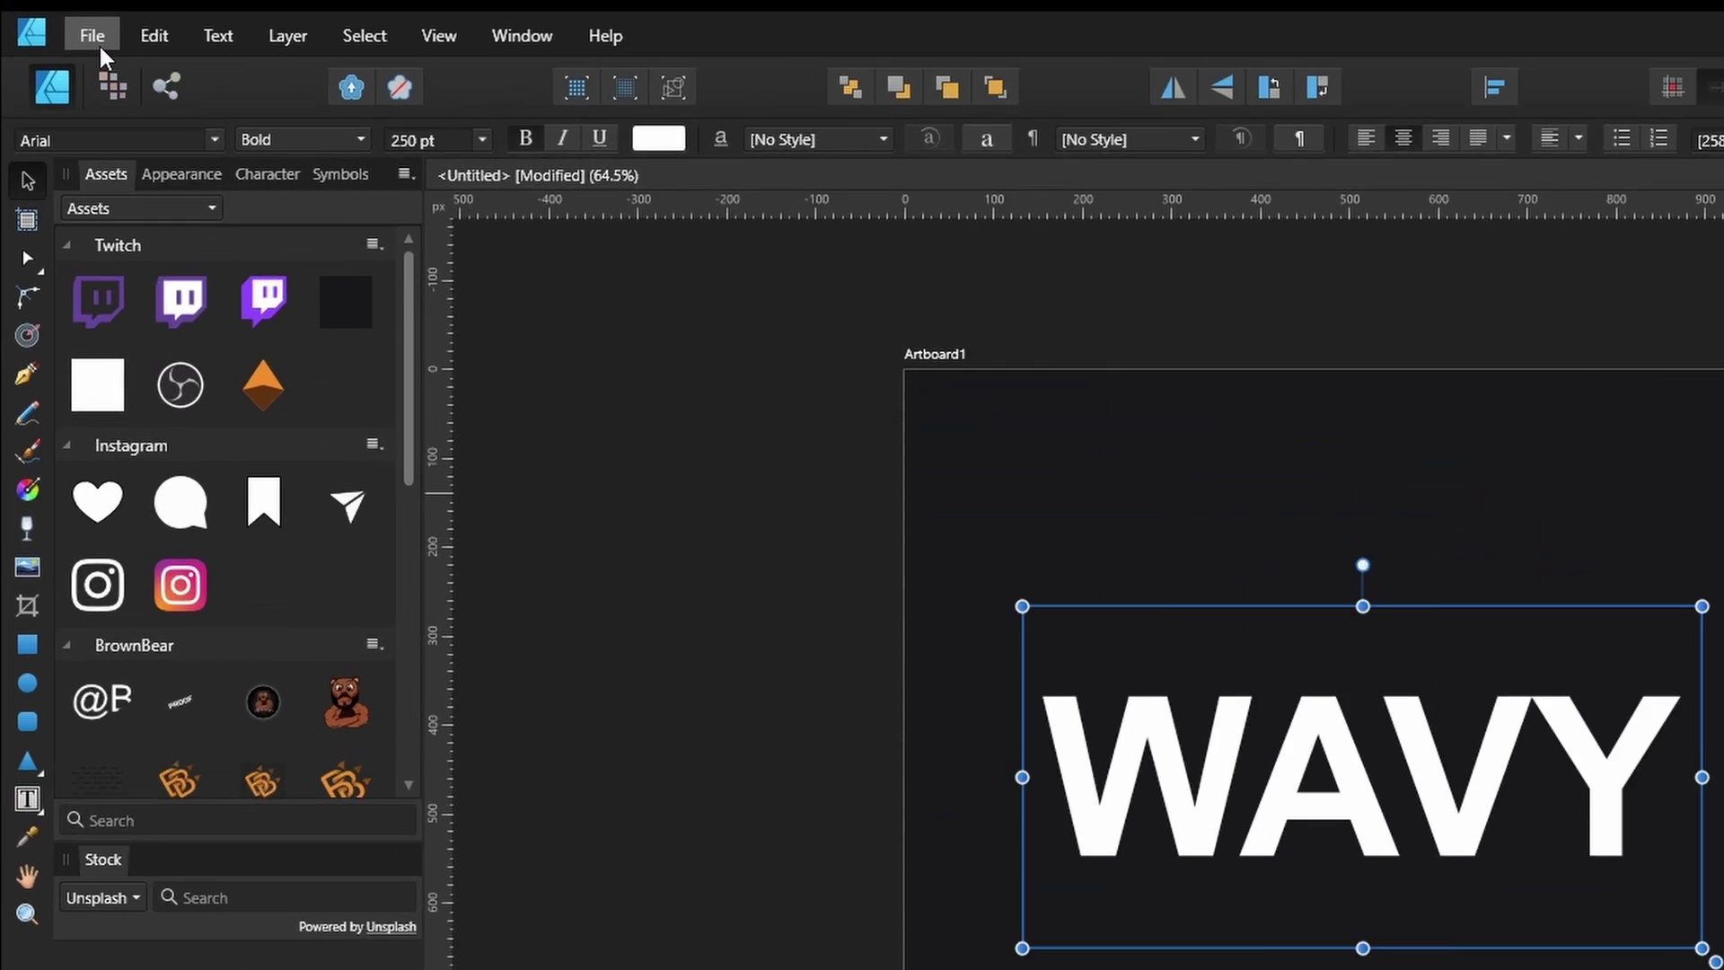
- Send the document to Affinity Photo, expand Artboard1 and start a Mesh Warp on WAVY
{"action": "left_click", "coordinate": [58, 16]}
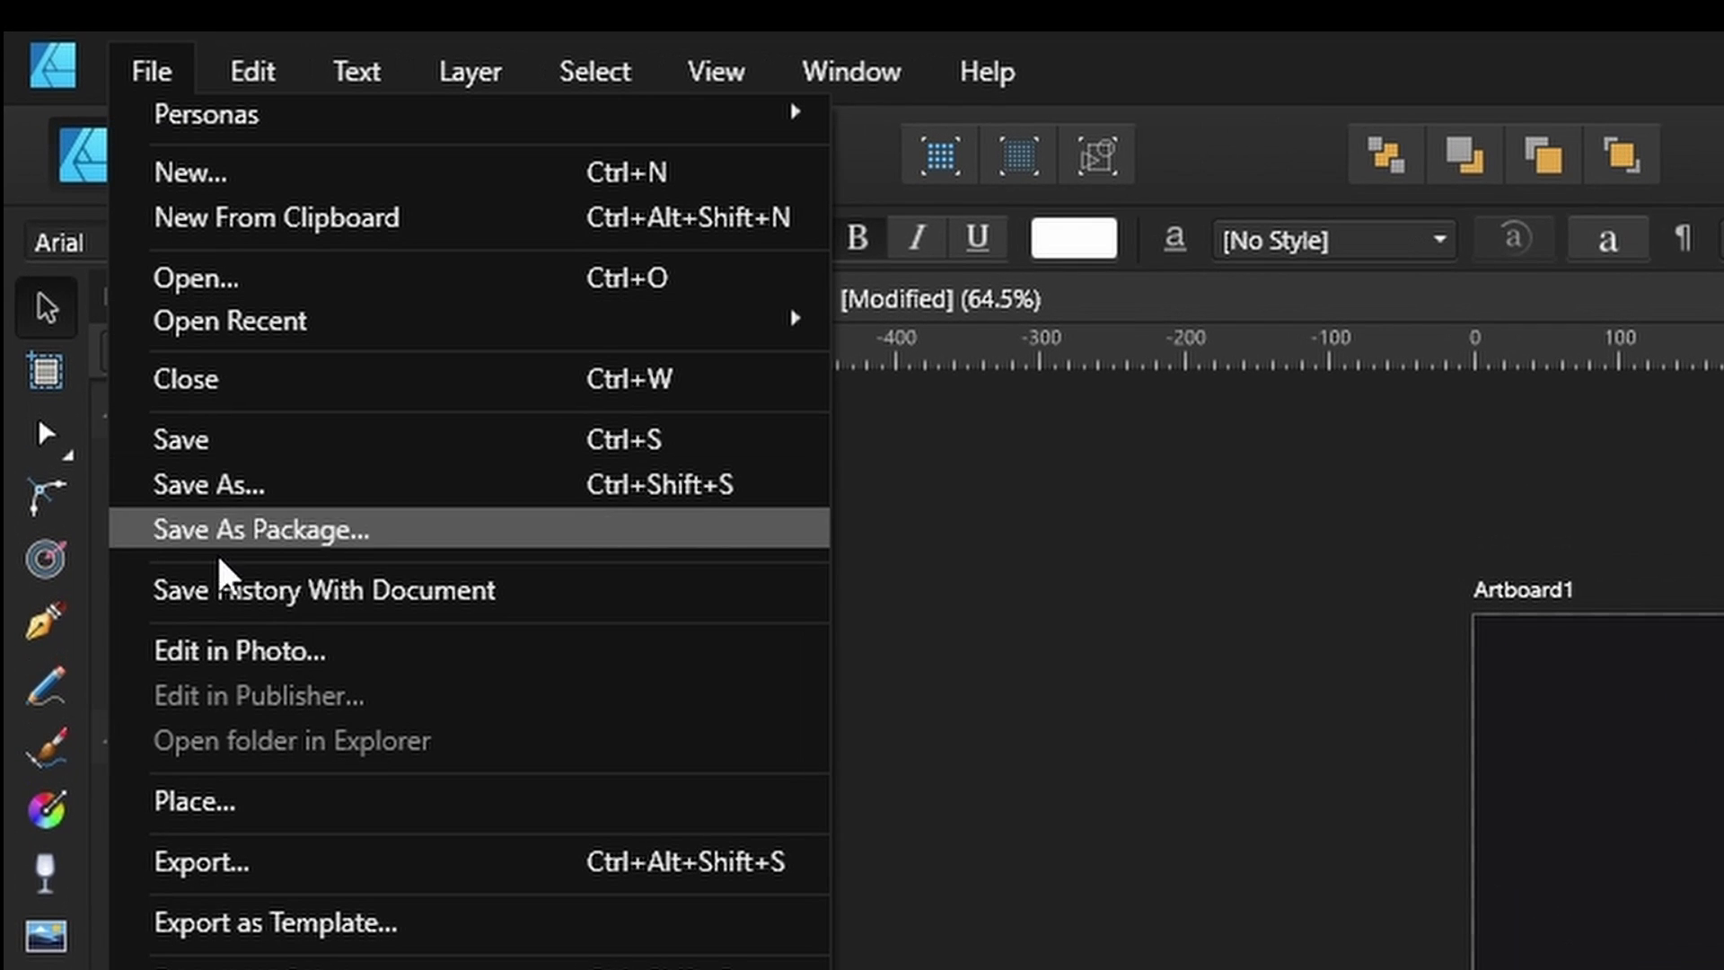
{"action": "left_click", "coordinate": [219, 656]}
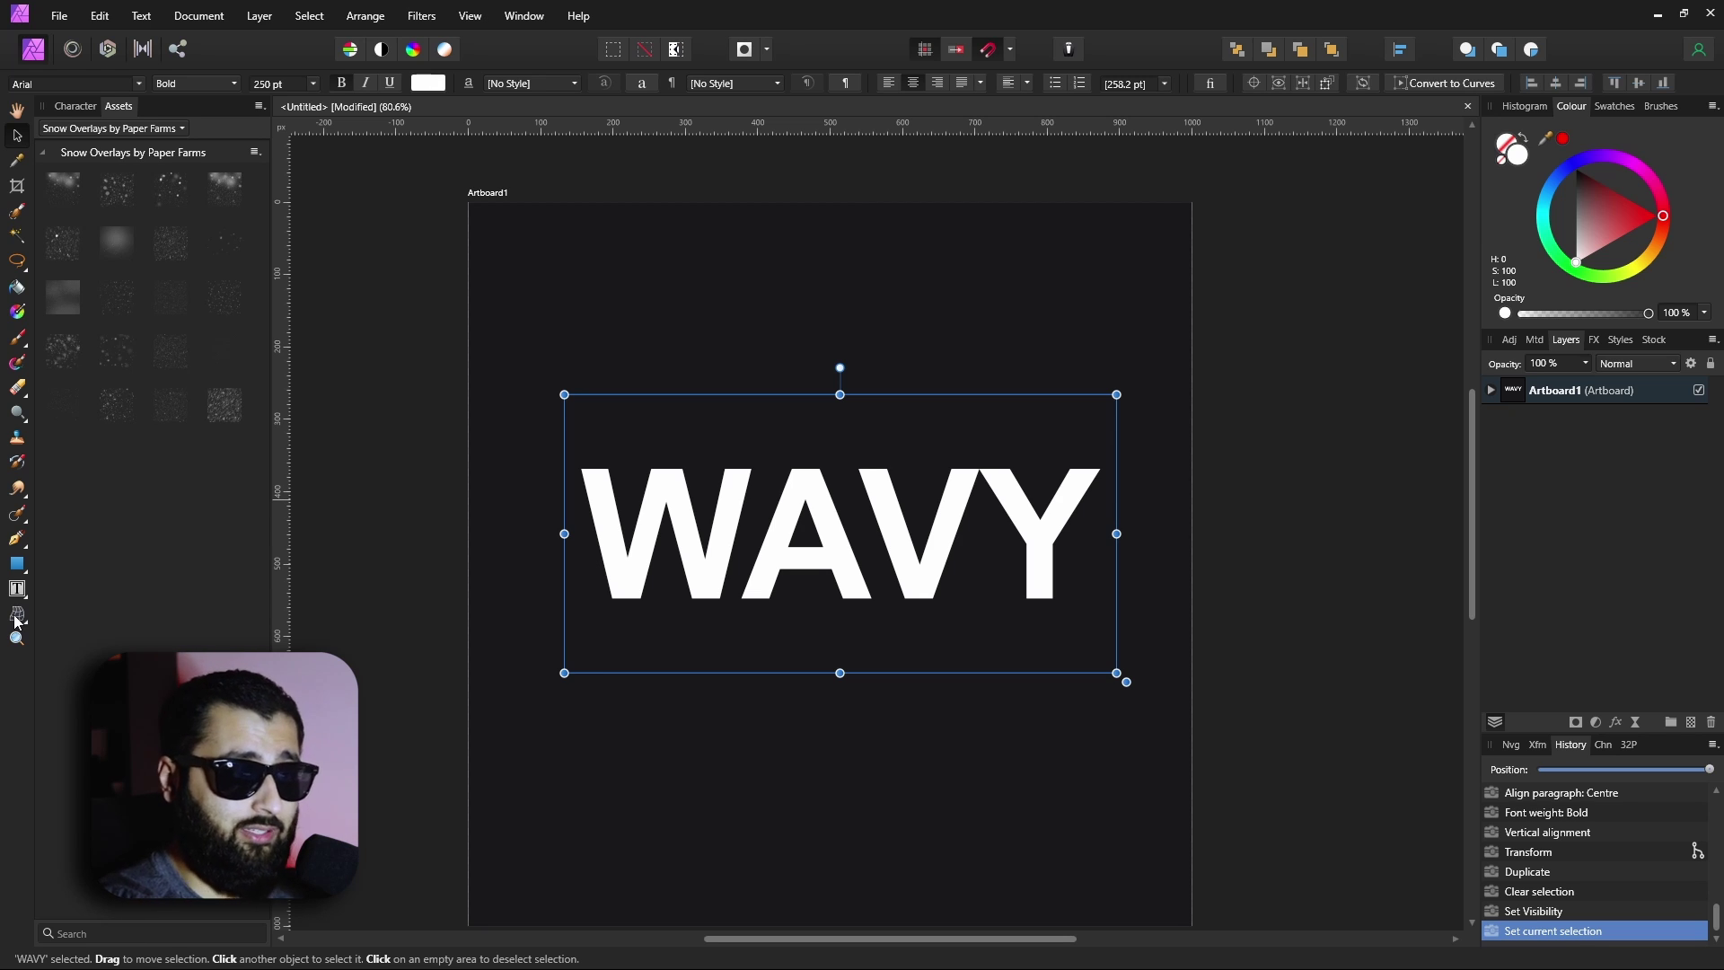
{"action": "left_click", "coordinate": [1490, 390]}
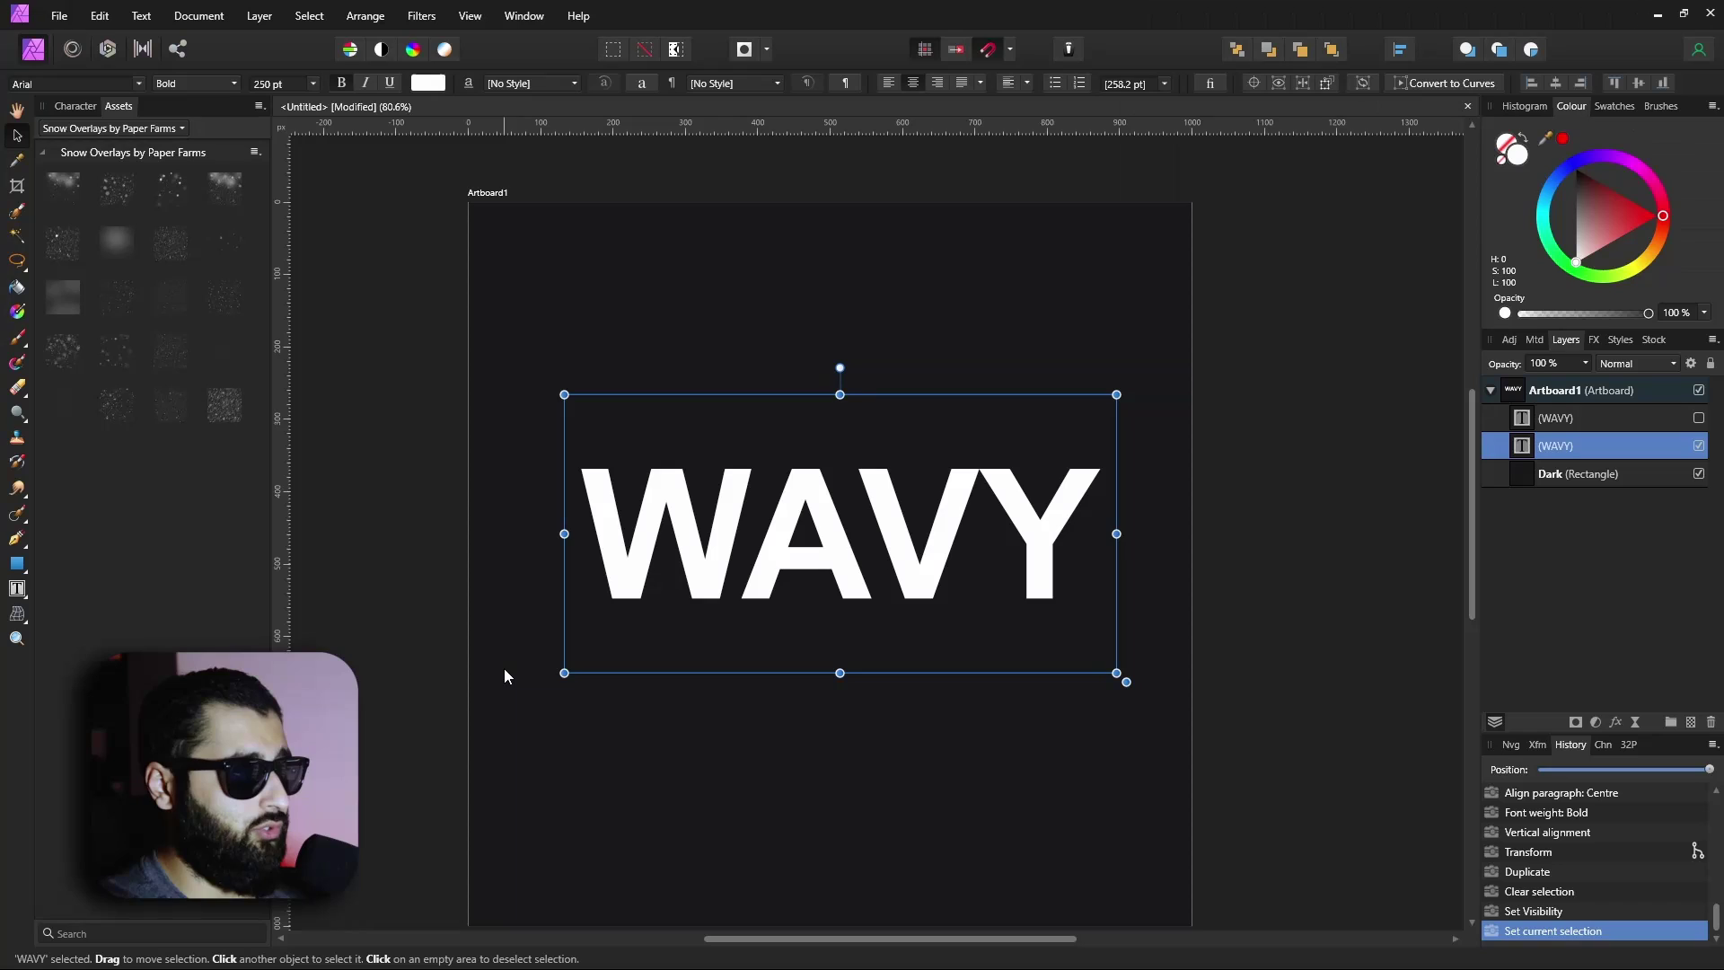
{"action": "left_click", "coordinate": [17, 614]}
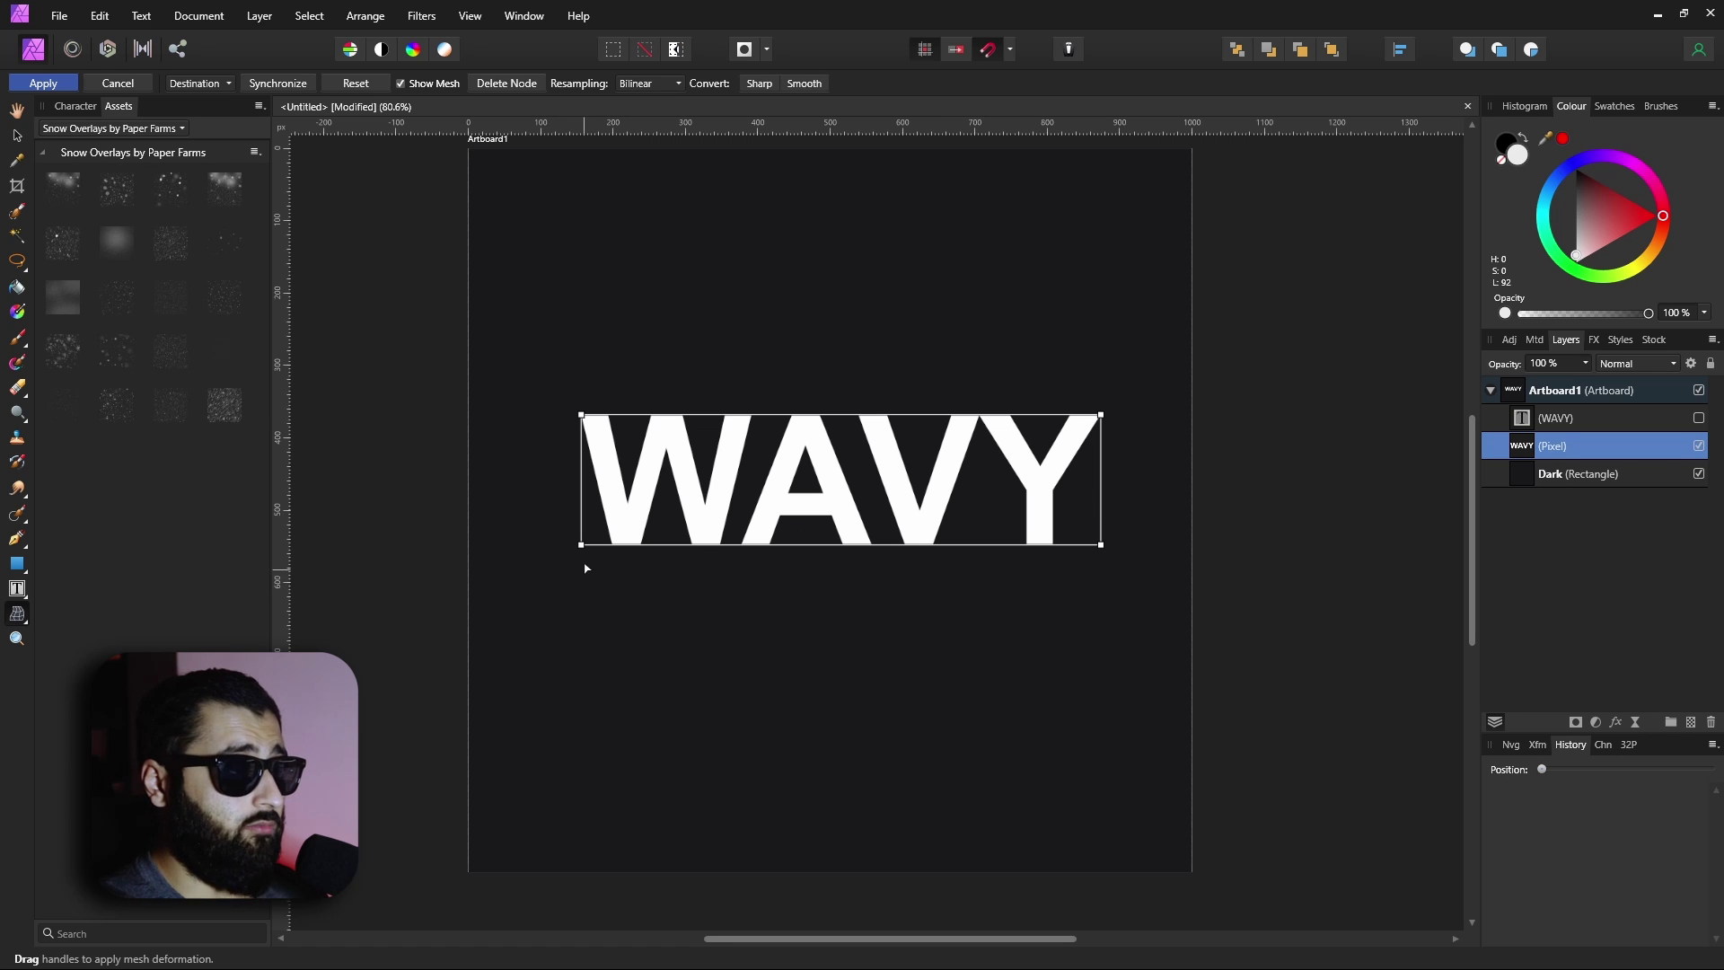
- Try bending the mesh's bottom corners, then undo back to straight WAVY
{"action": "left_click_drag", "start_coordinate": [583, 546], "coordinate": [622, 527]}
{"action": "left_click_drag", "start_coordinate": [927, 544], "coordinate": [895, 478]}
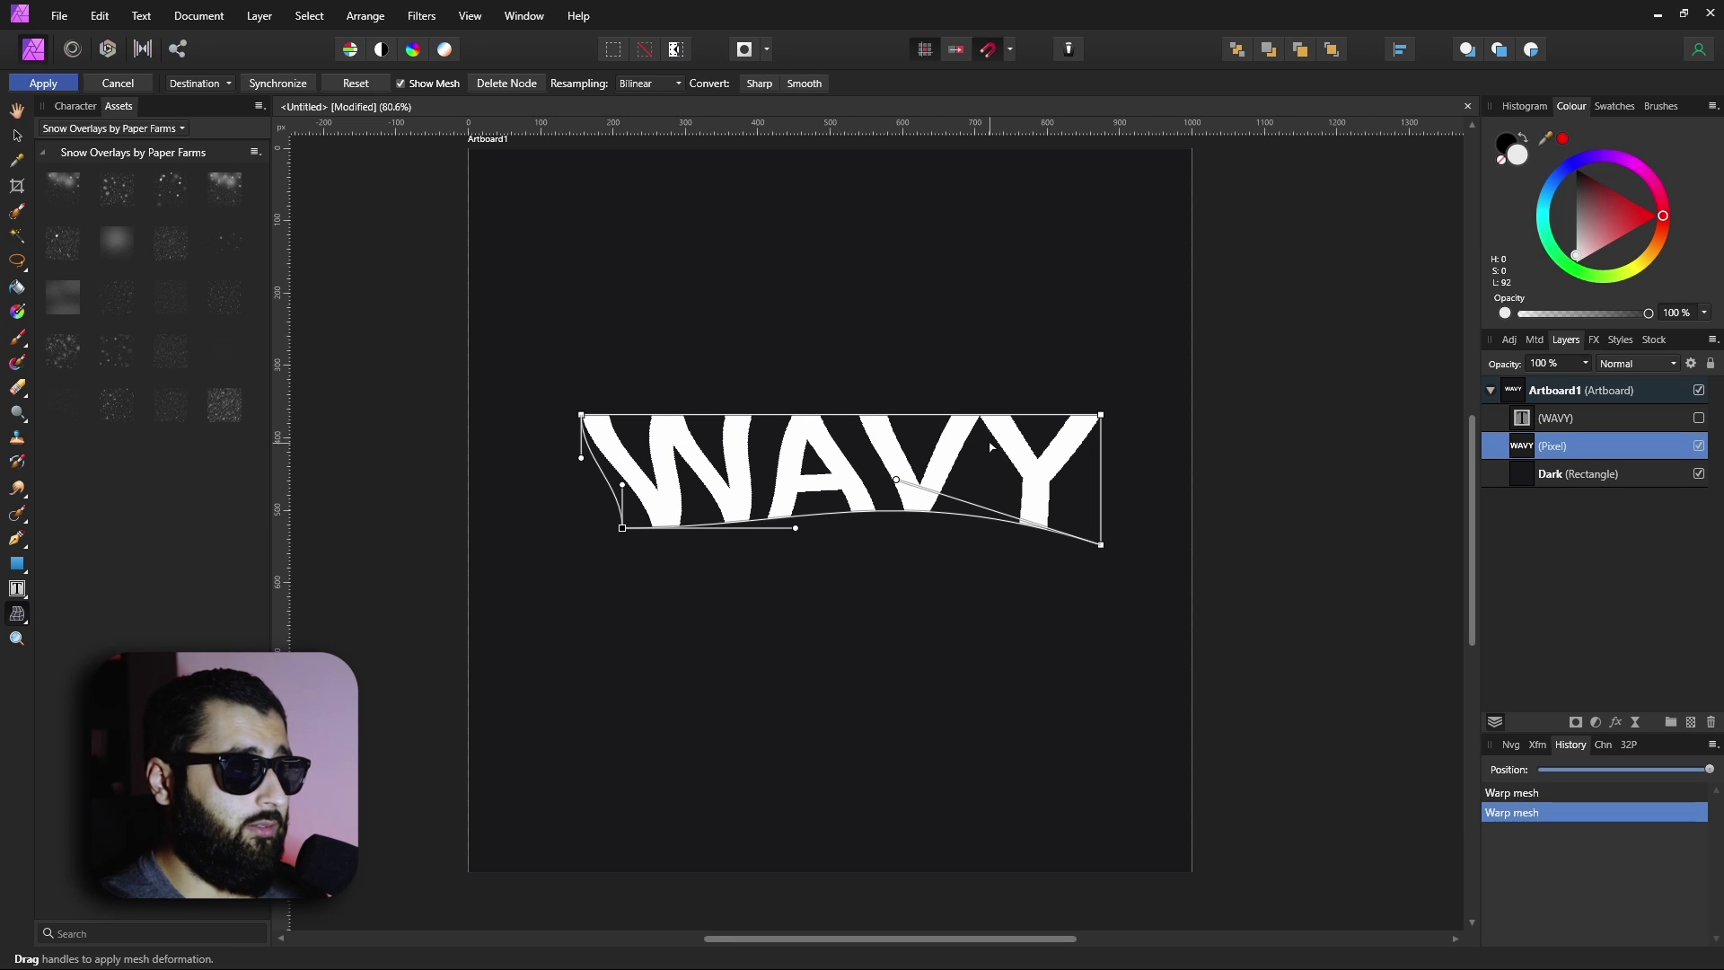
{"action": "key", "text": "ctrl+z"}
{"action": "key", "text": "ctrl+z"}
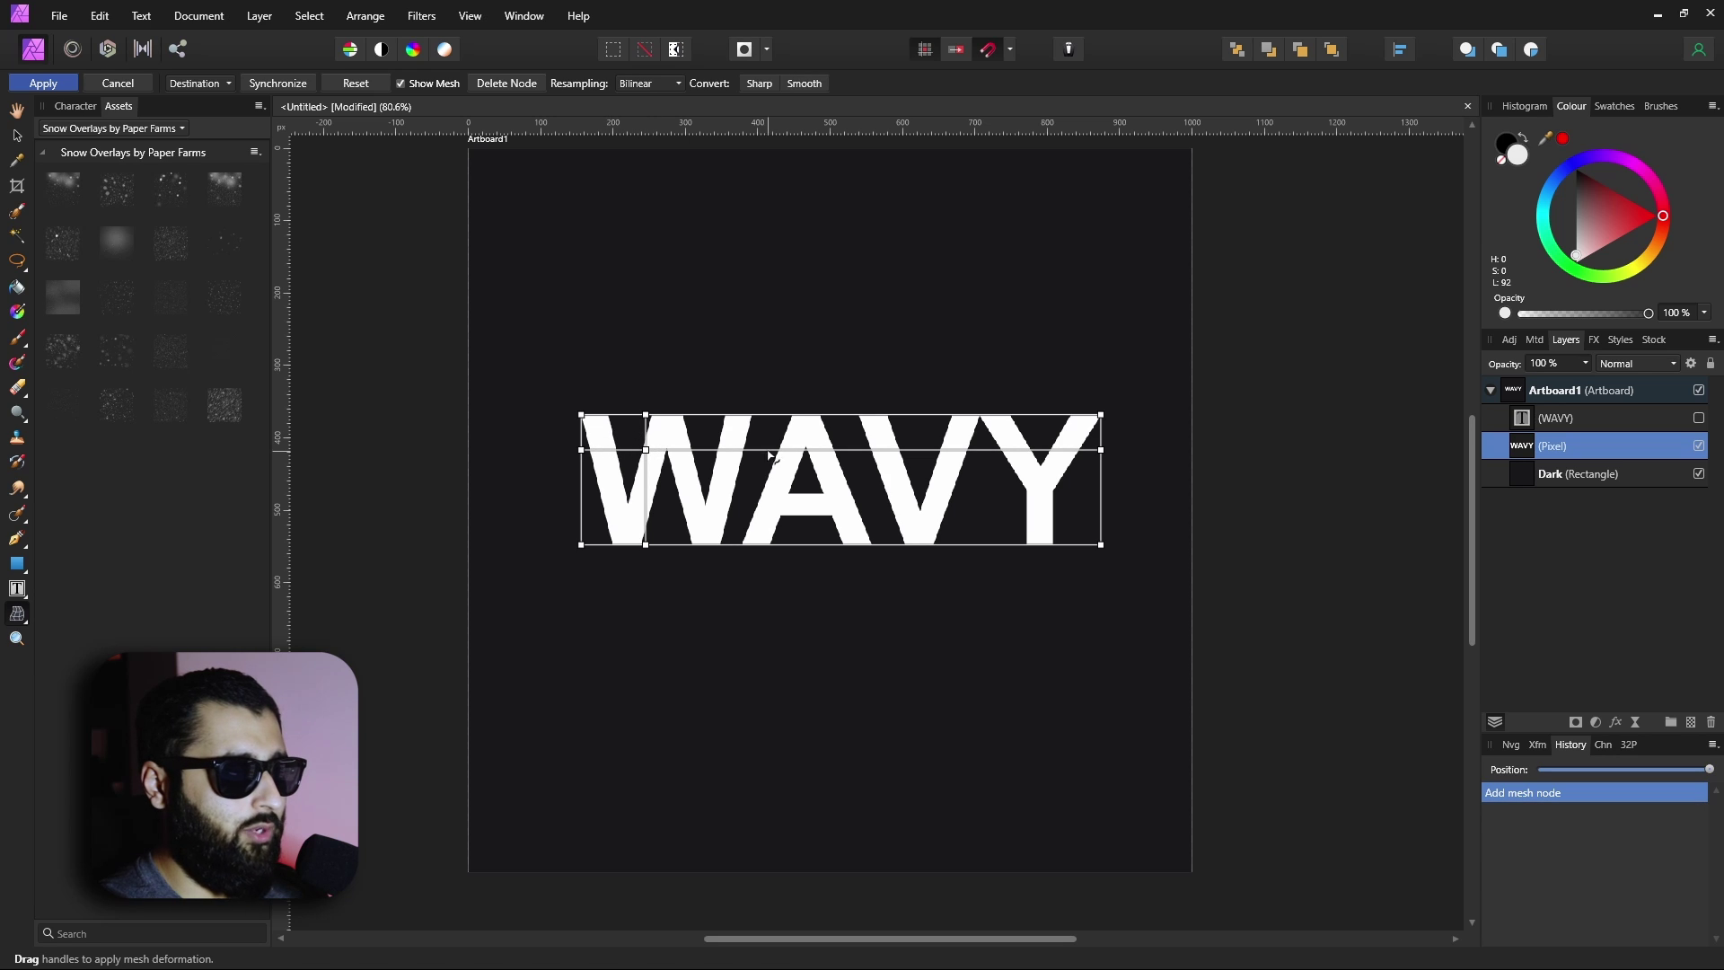
- Add four mesh nodes along the edges between the WAVY letters
{"action": "double_click", "coordinate": [751, 492]}
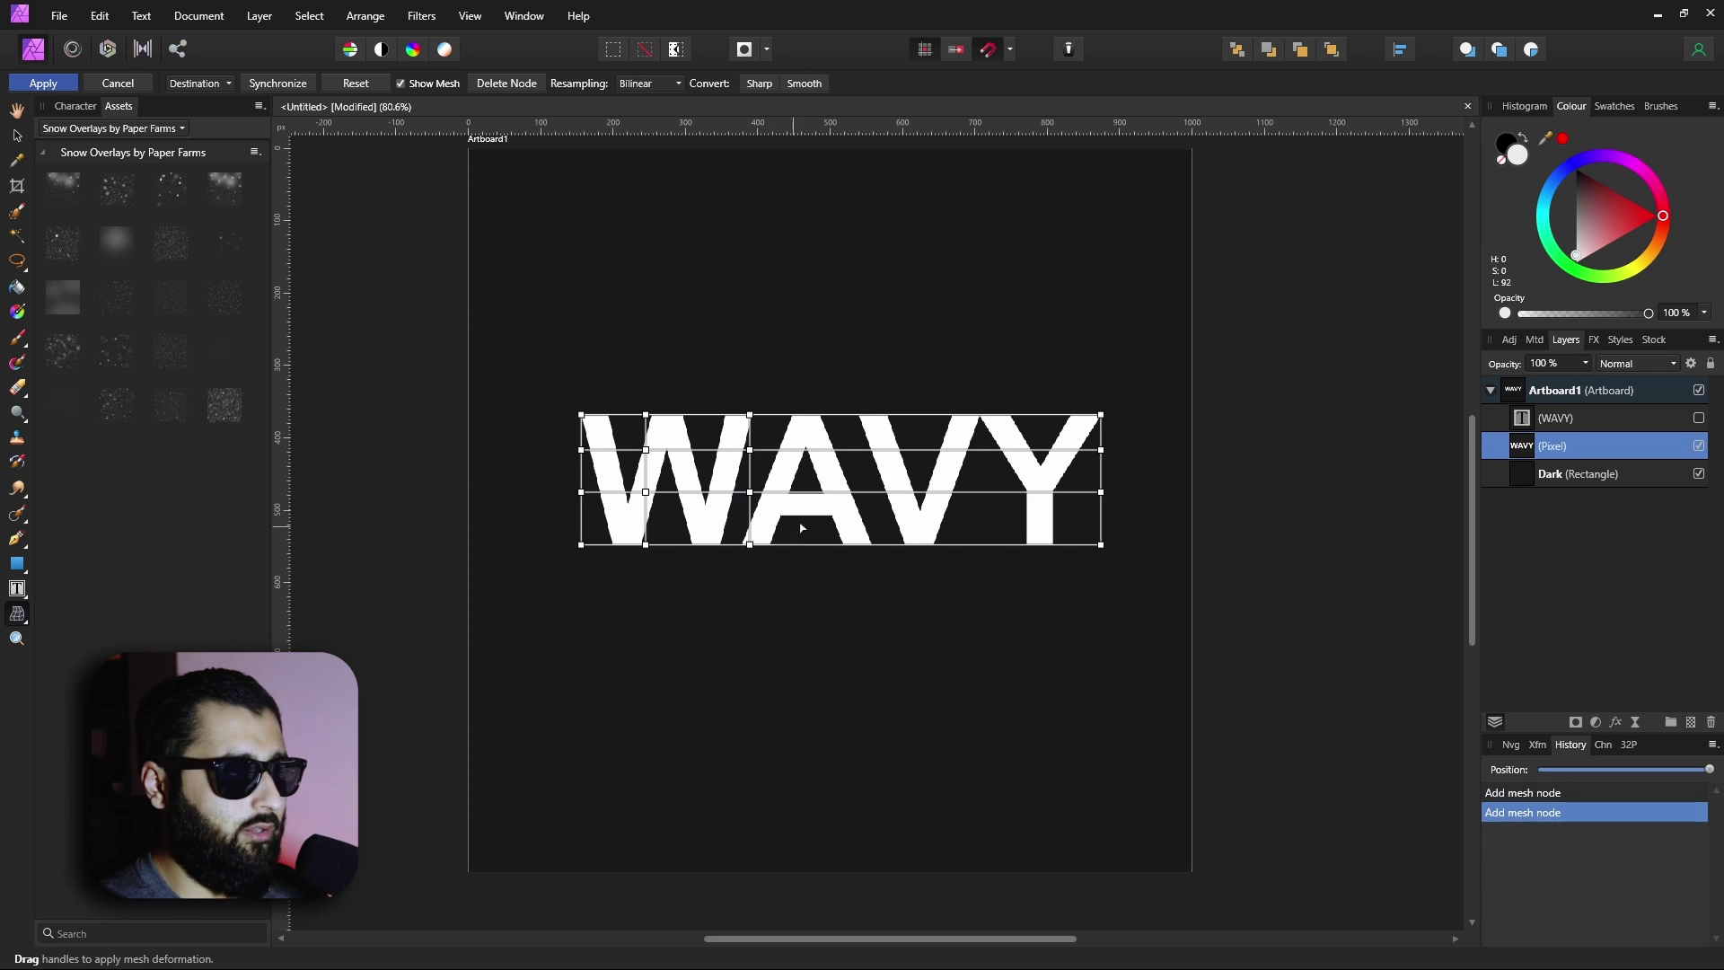
{"action": "double_click", "coordinate": [887, 517]}
{"action": "double_click", "coordinate": [1031, 430]}
{"action": "double_click", "coordinate": [1031, 471]}
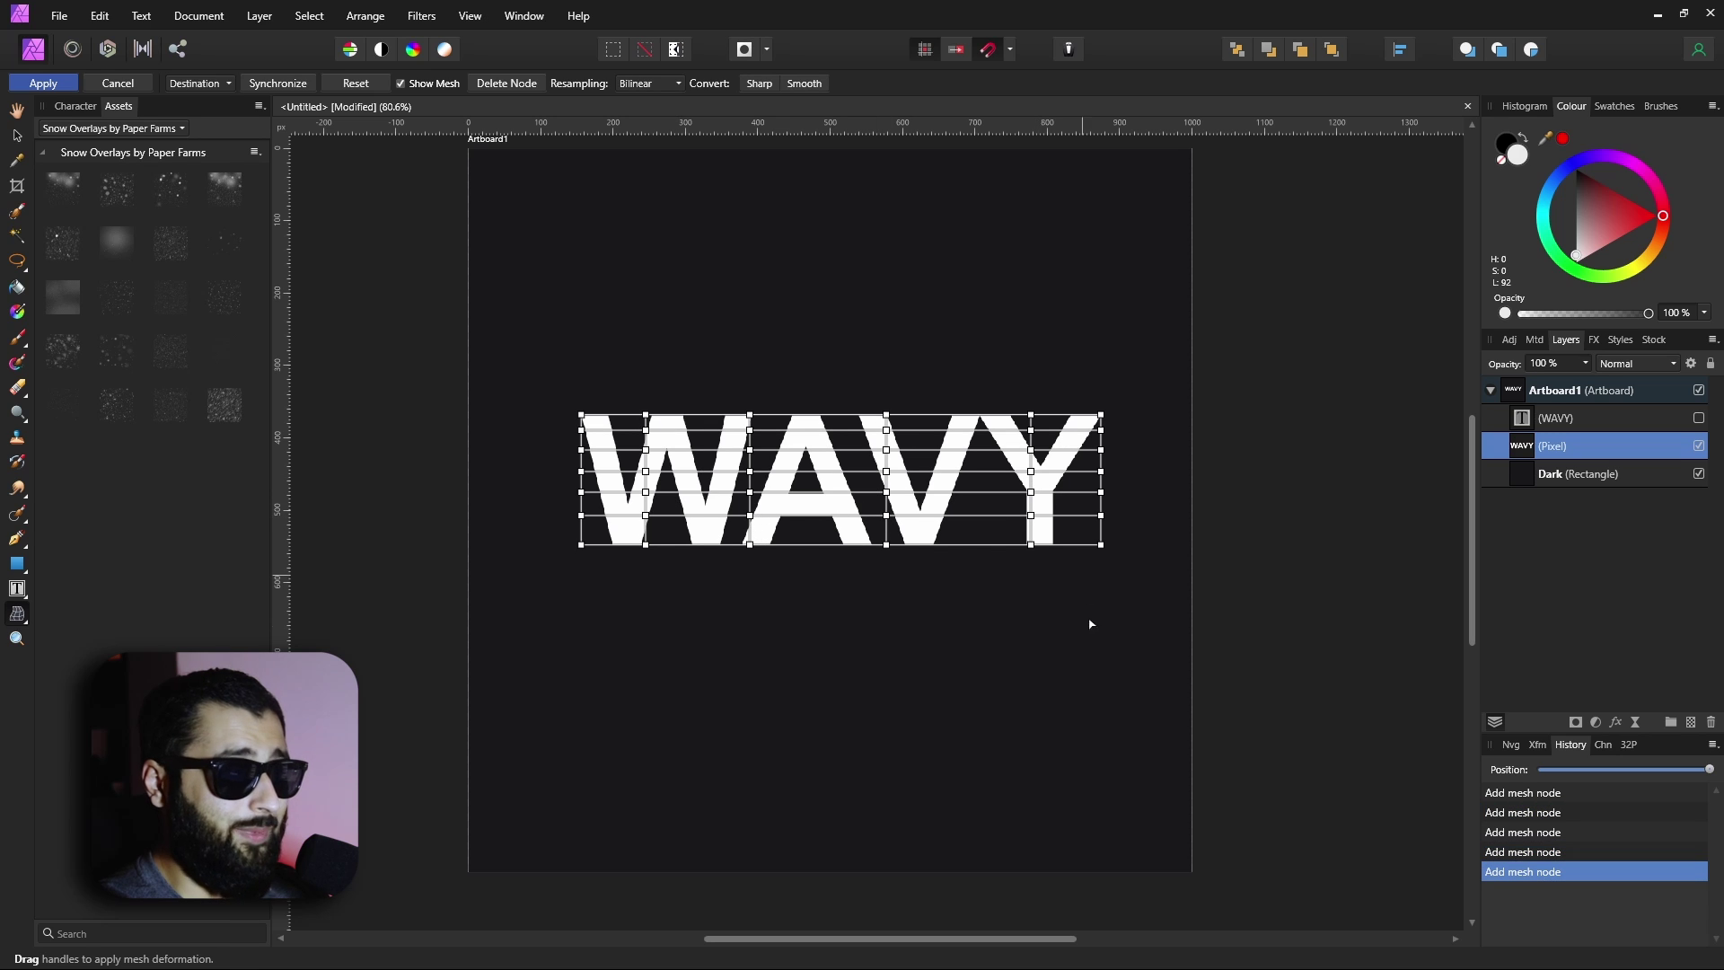
- Shift mesh nodes to distort W, A, V and Y, sagging the line through V and Y
{"action": "left_click_drag", "start_coordinate": [646, 430], "coordinate": [637, 521]}
{"action": "left_click_drag", "start_coordinate": [751, 433], "coordinate": [767, 434]}
{"action": "left_click_drag", "start_coordinate": [754, 482], "coordinate": [760, 514]}
{"action": "left_click_drag", "start_coordinate": [886, 515], "coordinate": [896, 515]}
{"action": "left_click_drag", "start_coordinate": [1030, 515], "coordinate": [1015, 518]}
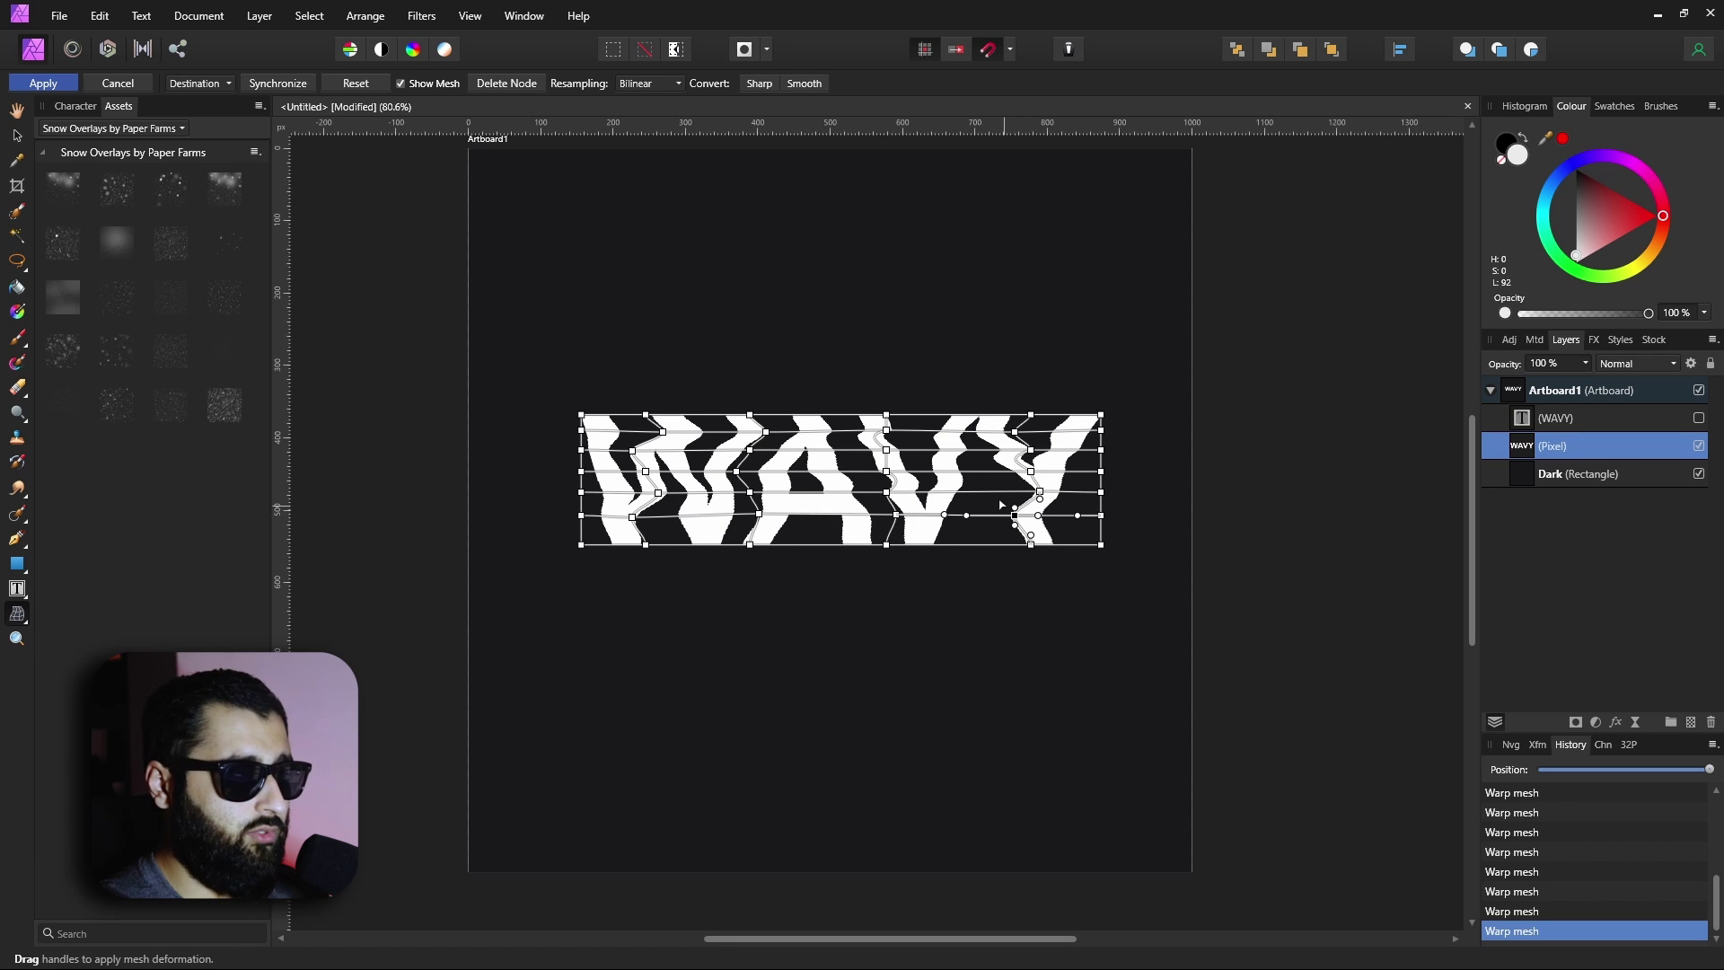
{"action": "left_click_drag", "start_coordinate": [992, 501], "coordinate": [952, 602]}
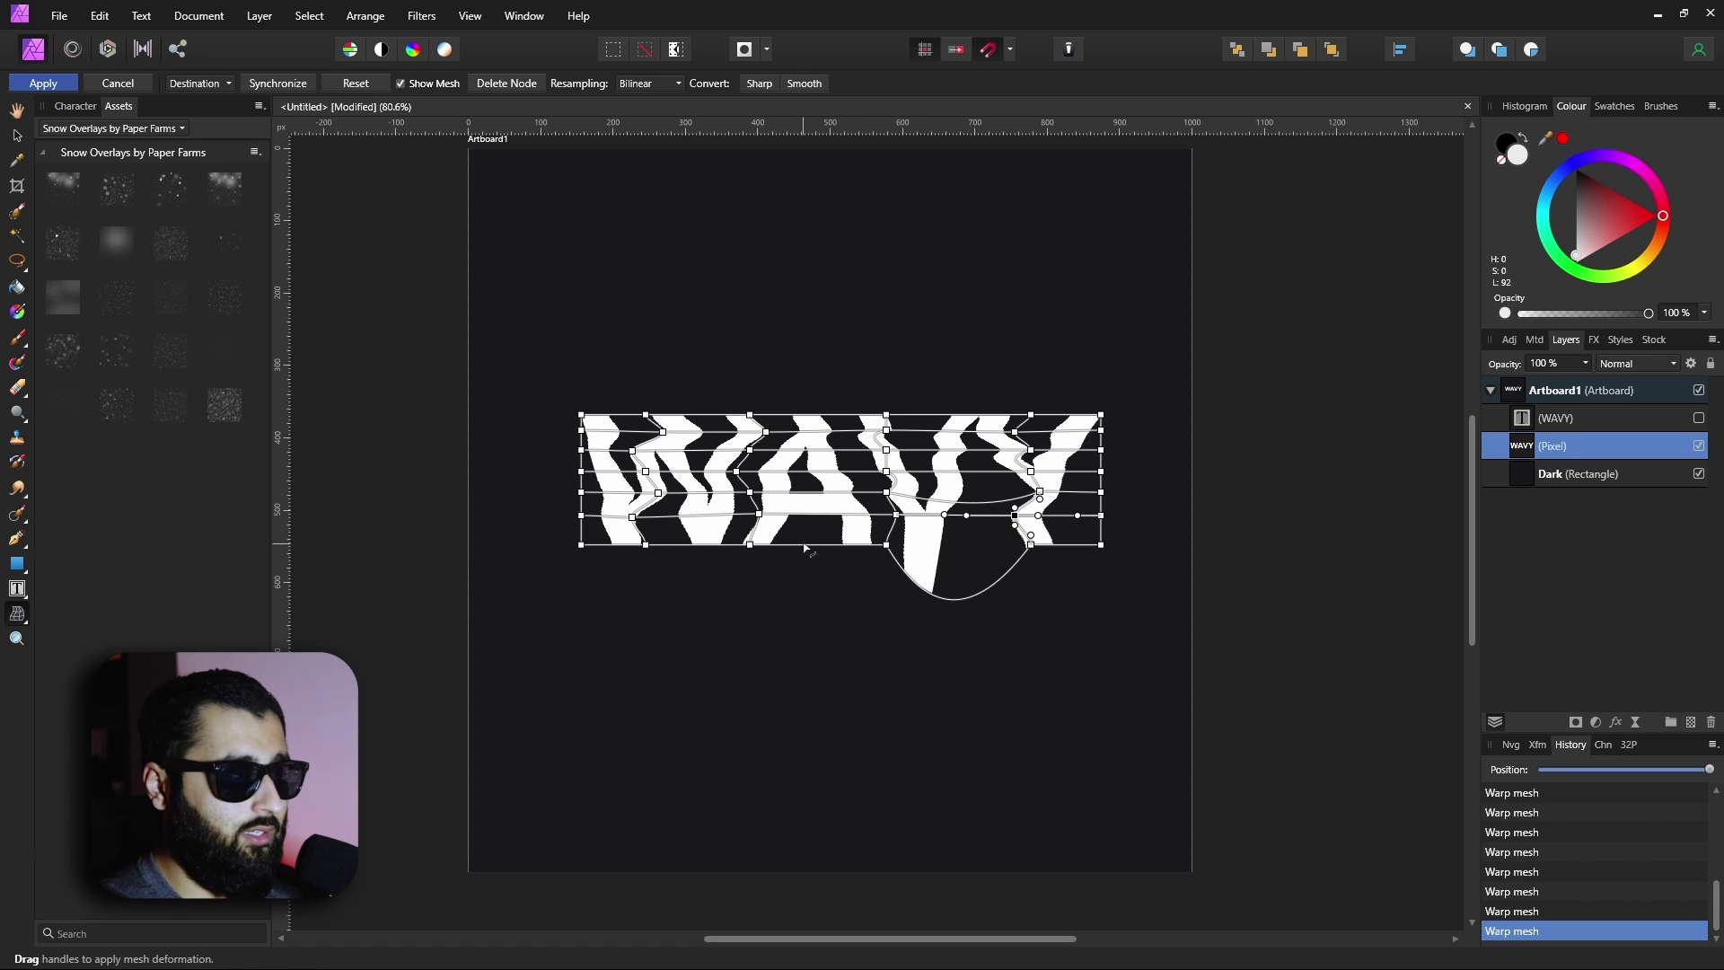
- Stretch the bottoms of A, W and Y downward and commit the mesh warp
{"action": "left_click_drag", "start_coordinate": [804, 546], "coordinate": [807, 599]}
{"action": "left_click_drag", "start_coordinate": [679, 551], "coordinate": [689, 596]}
{"action": "left_click_drag", "start_coordinate": [616, 550], "coordinate": [612, 588]}
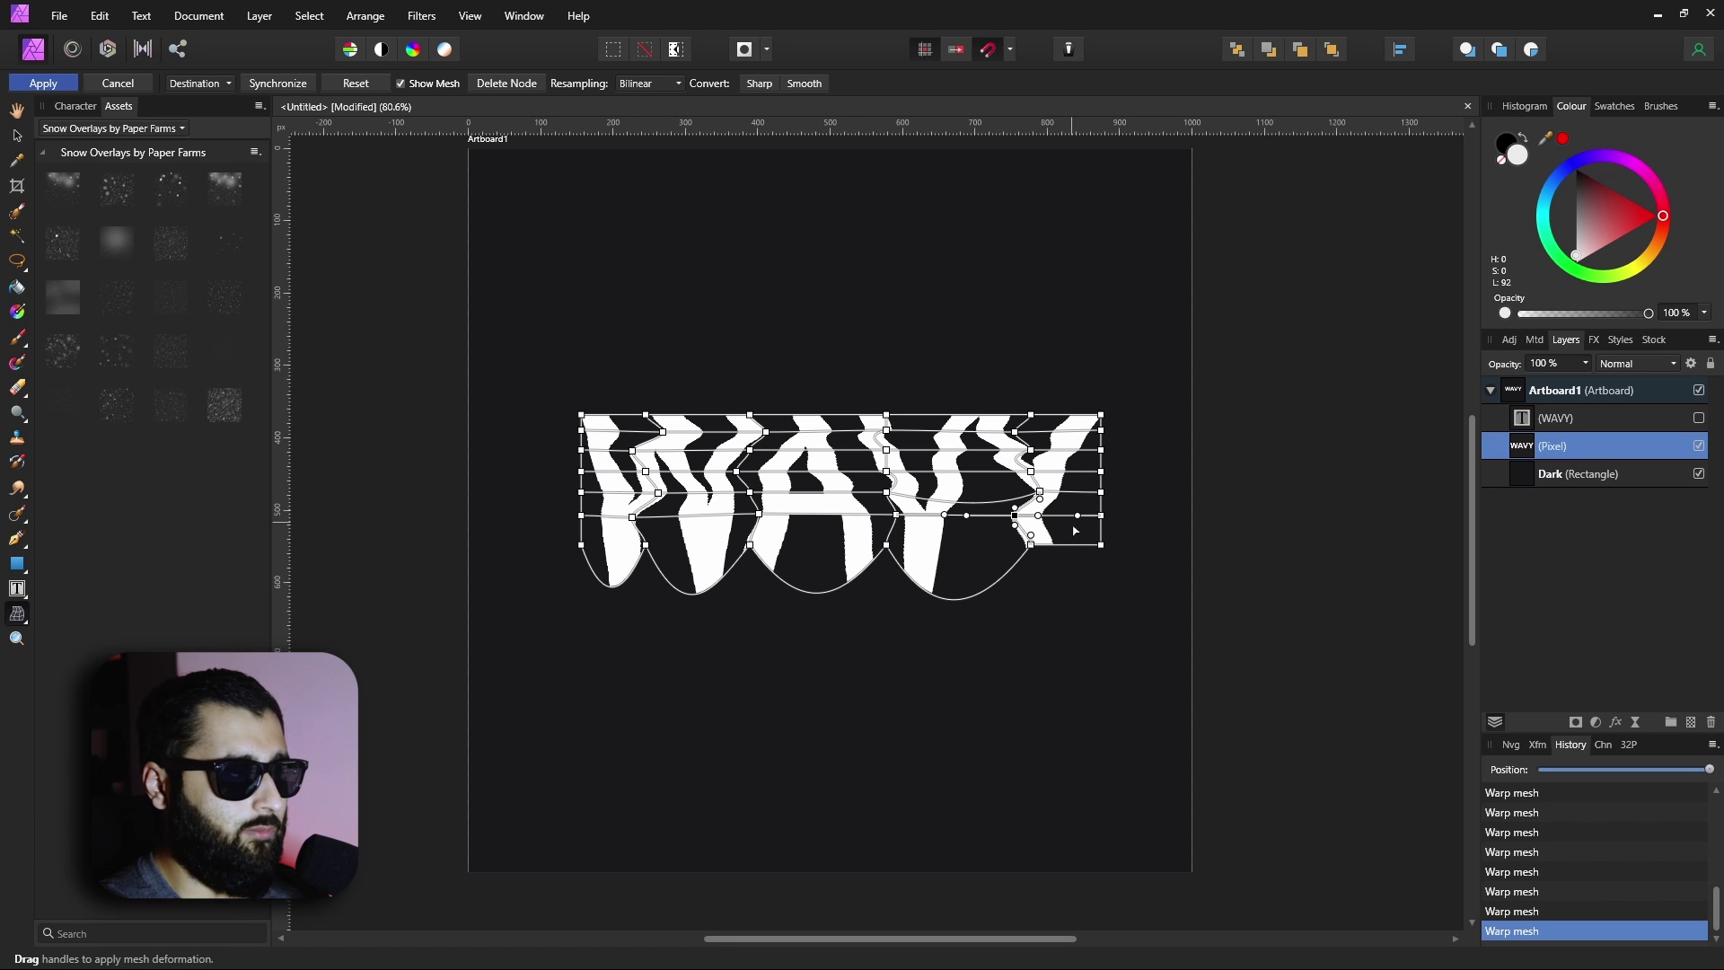
{"action": "left_click_drag", "start_coordinate": [1100, 544], "coordinate": [1104, 496]}
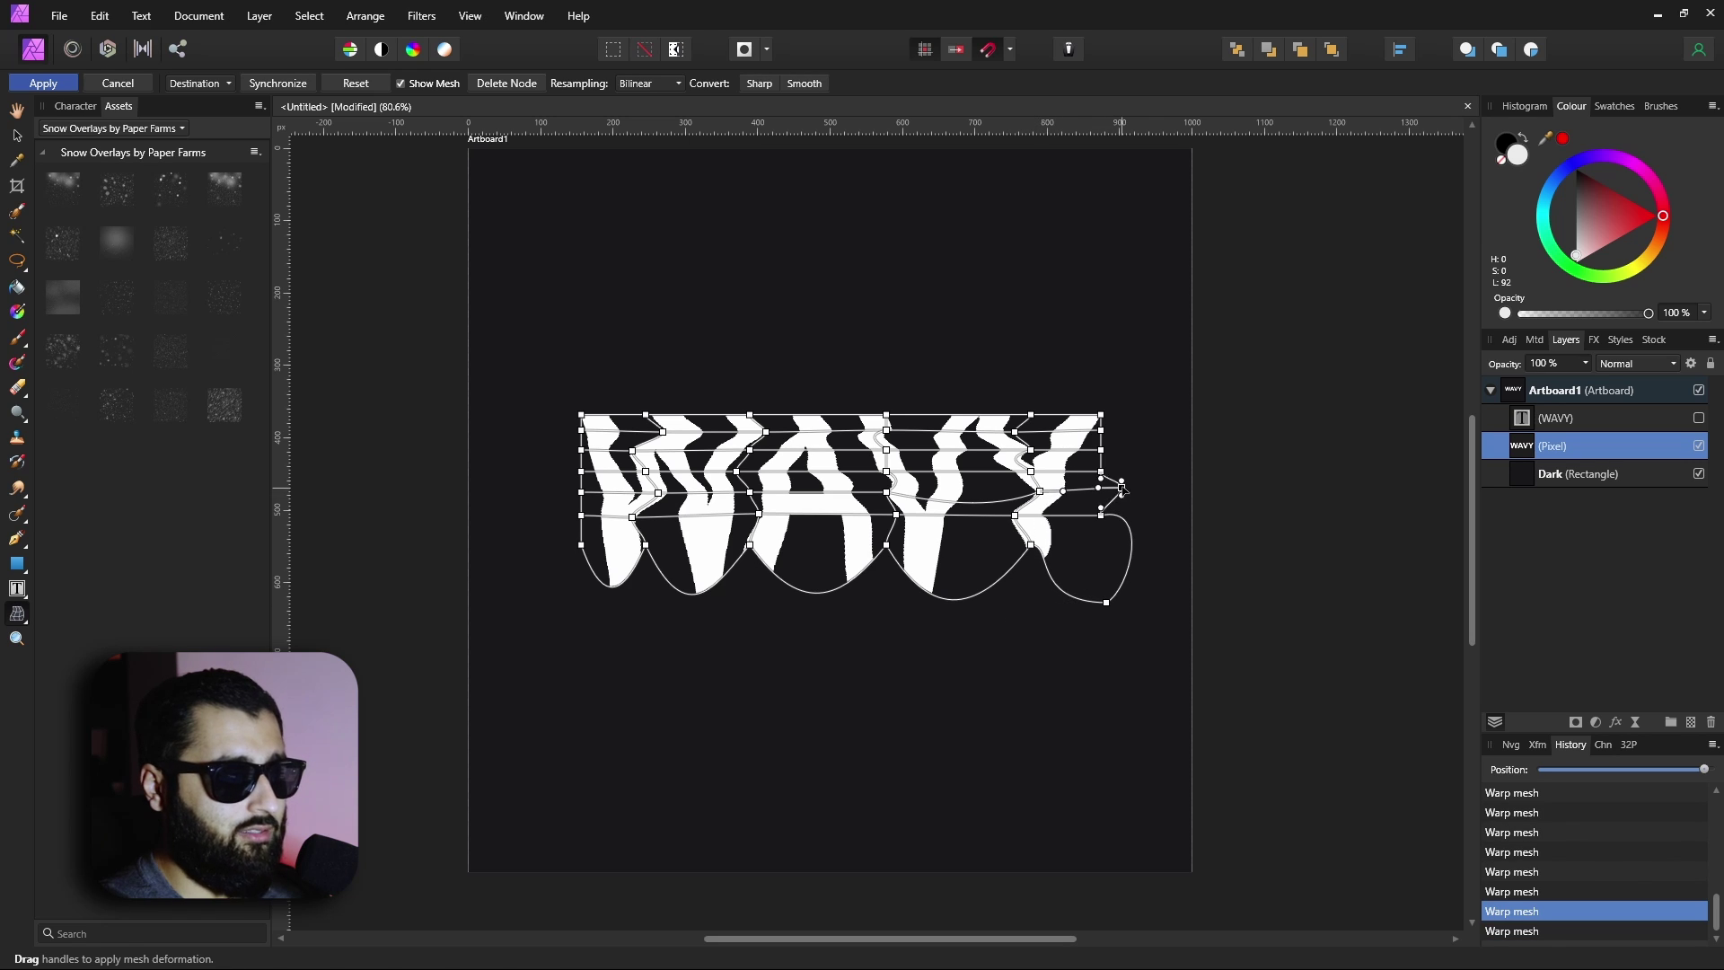
{"action": "left_click_drag", "start_coordinate": [1121, 489], "coordinate": [1121, 460]}
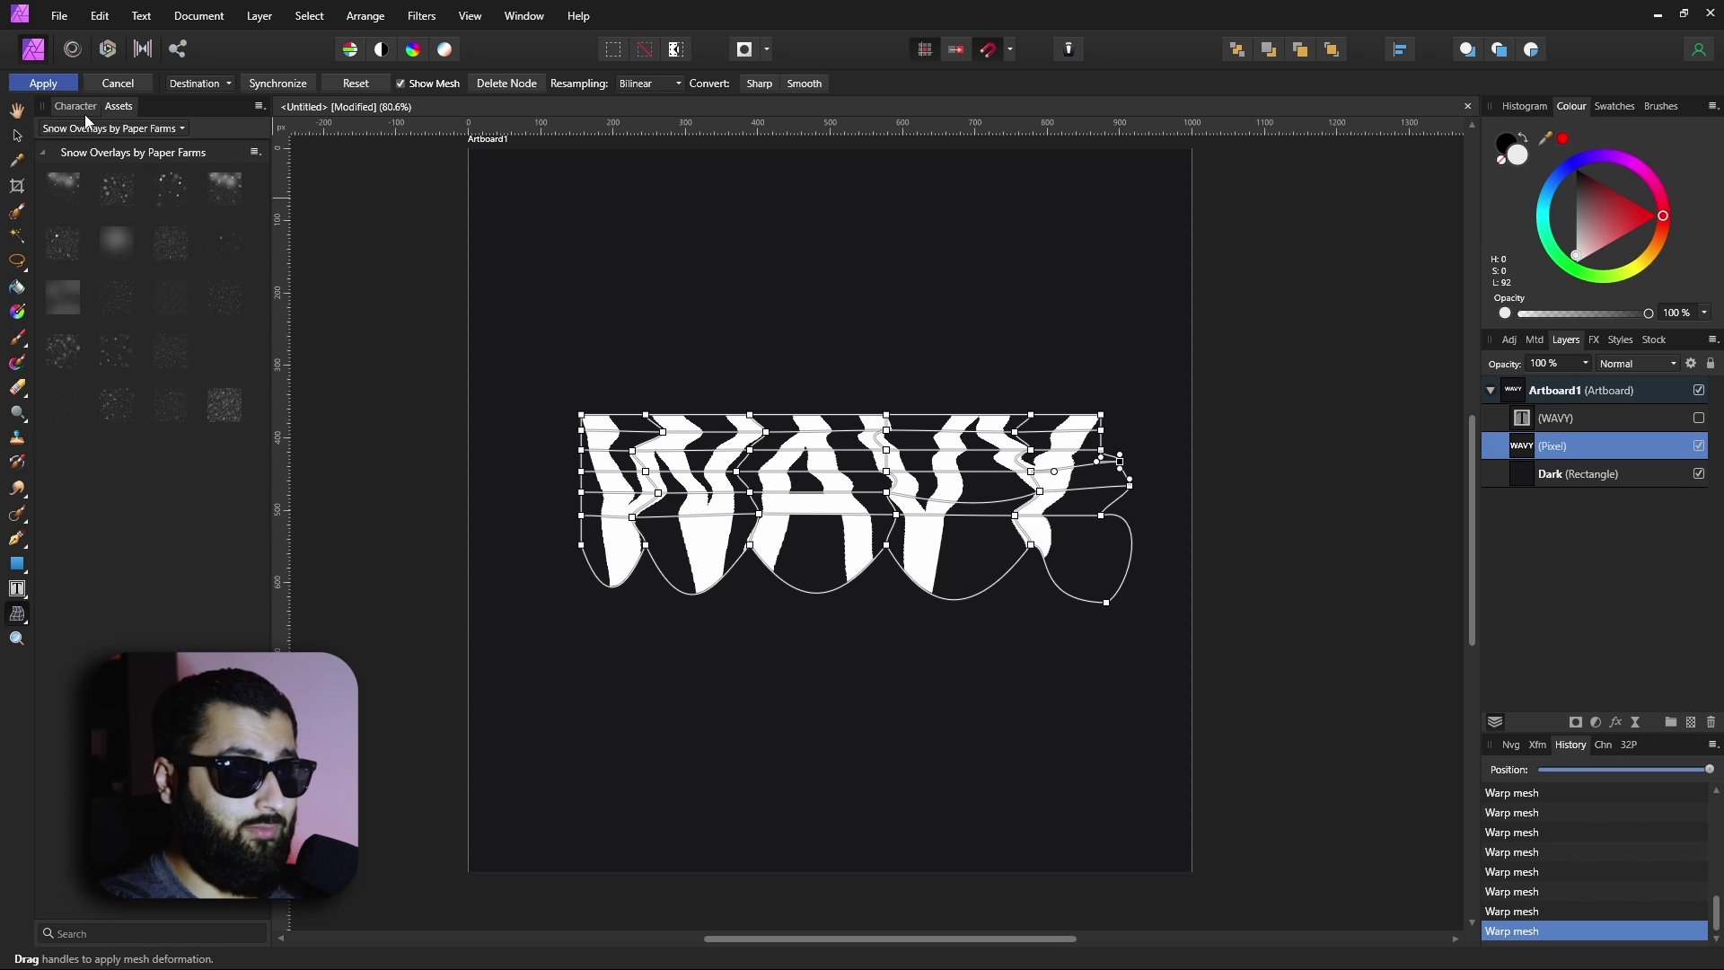
{"action": "key", "text": "h"}
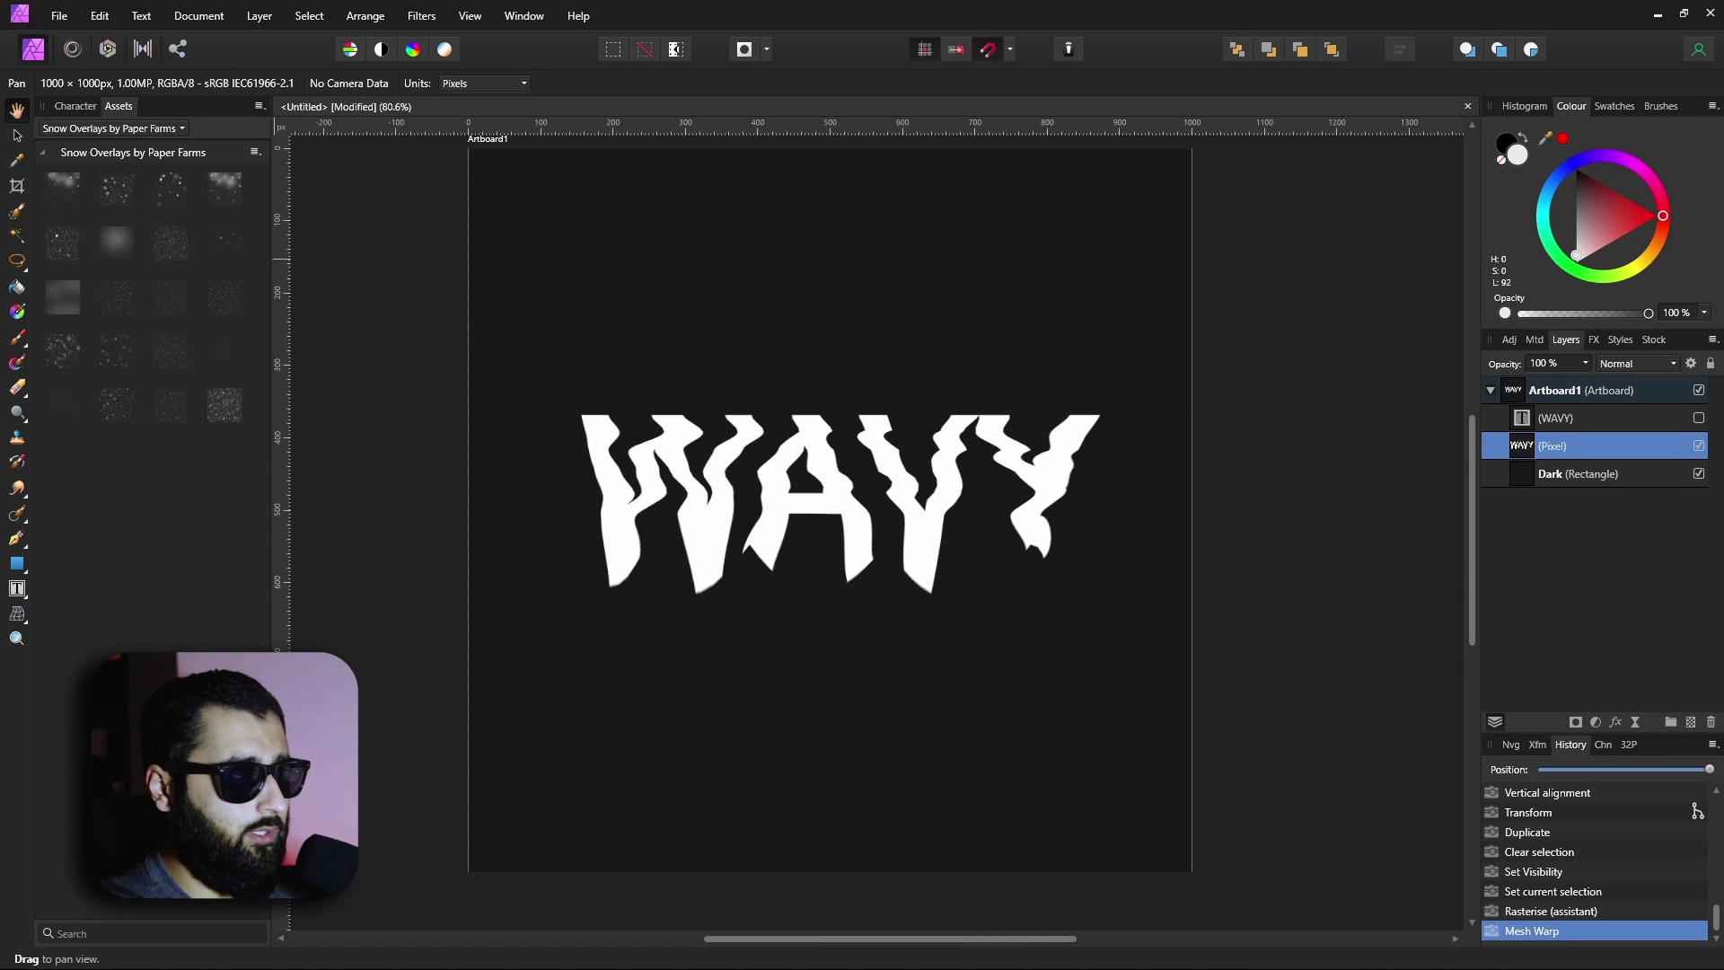
{"action": "left_click", "coordinate": [17, 614]}
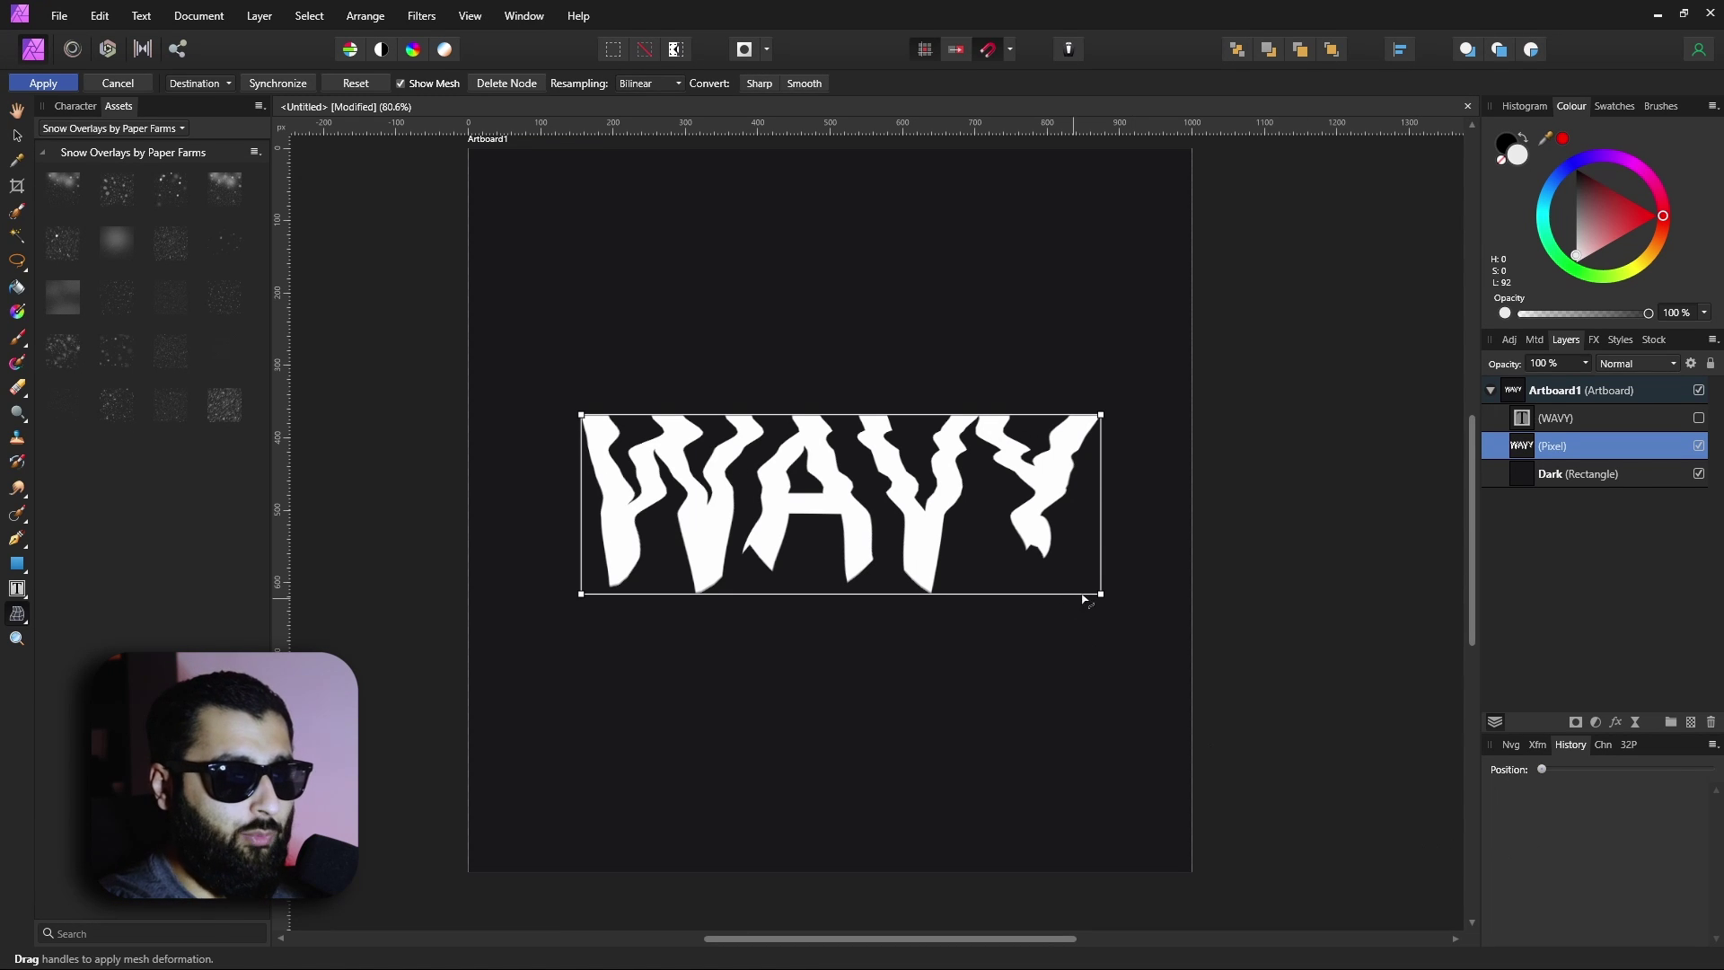
- Slant WAVY by pulling its bottom corners inward, compare warp states in History, then commit
{"action": "left_click_drag", "start_coordinate": [1100, 594], "coordinate": [1033, 544]}
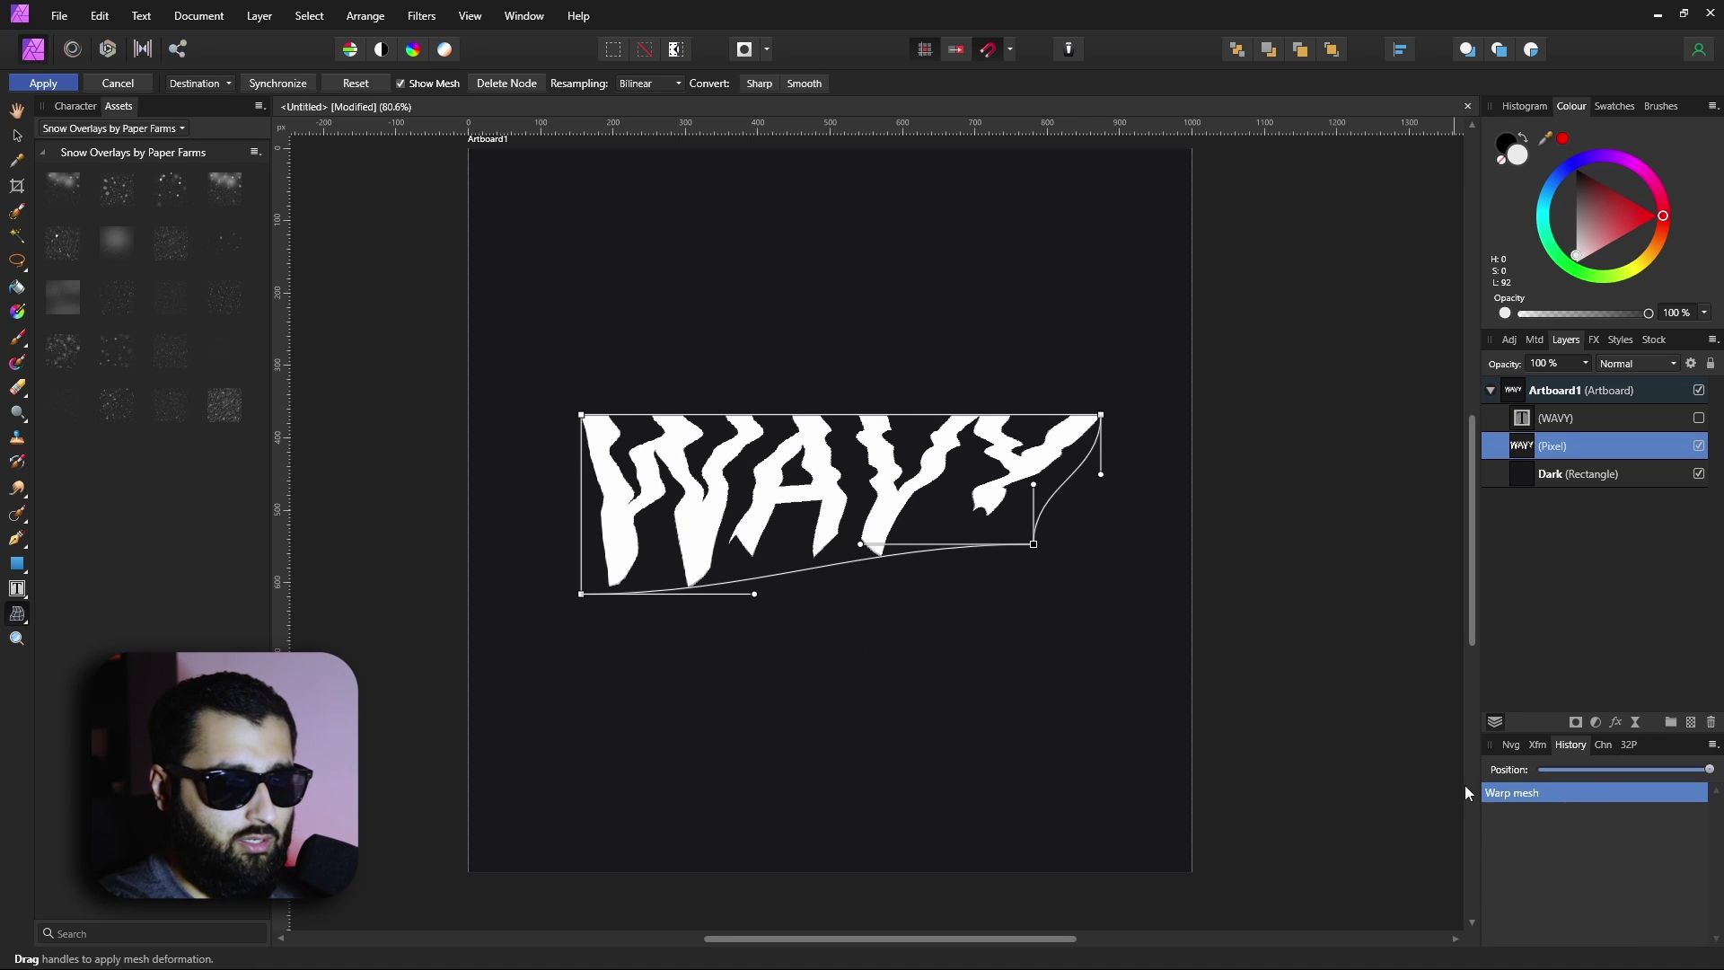
{"action": "mouse_move", "coordinate": [754, 594]}
{"action": "left_mouse_down"}
{"action": "mouse_move", "coordinate": [581, 537]}
{"action": "mouse_move", "coordinate": [610, 571]}
{"action": "mouse_move", "coordinate": [692, 512]}
{"action": "mouse_move", "coordinate": [740, 535]}
{"action": "left_mouse_up"}
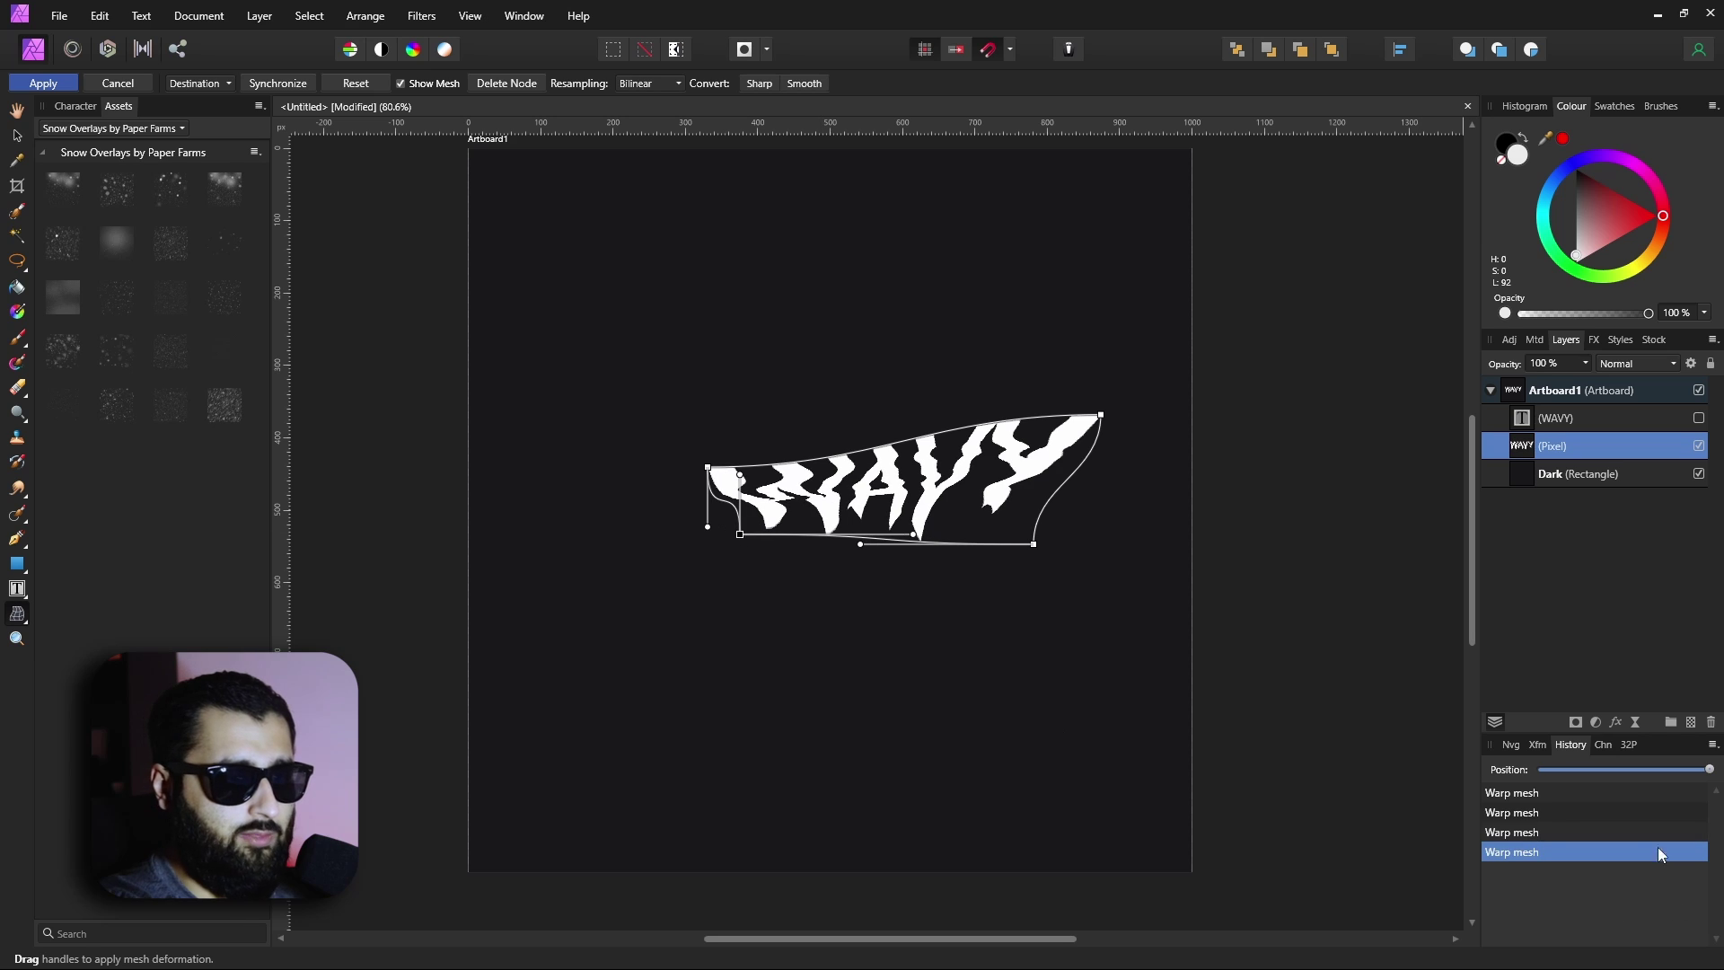
{"action": "left_click", "coordinate": [1537, 832]}
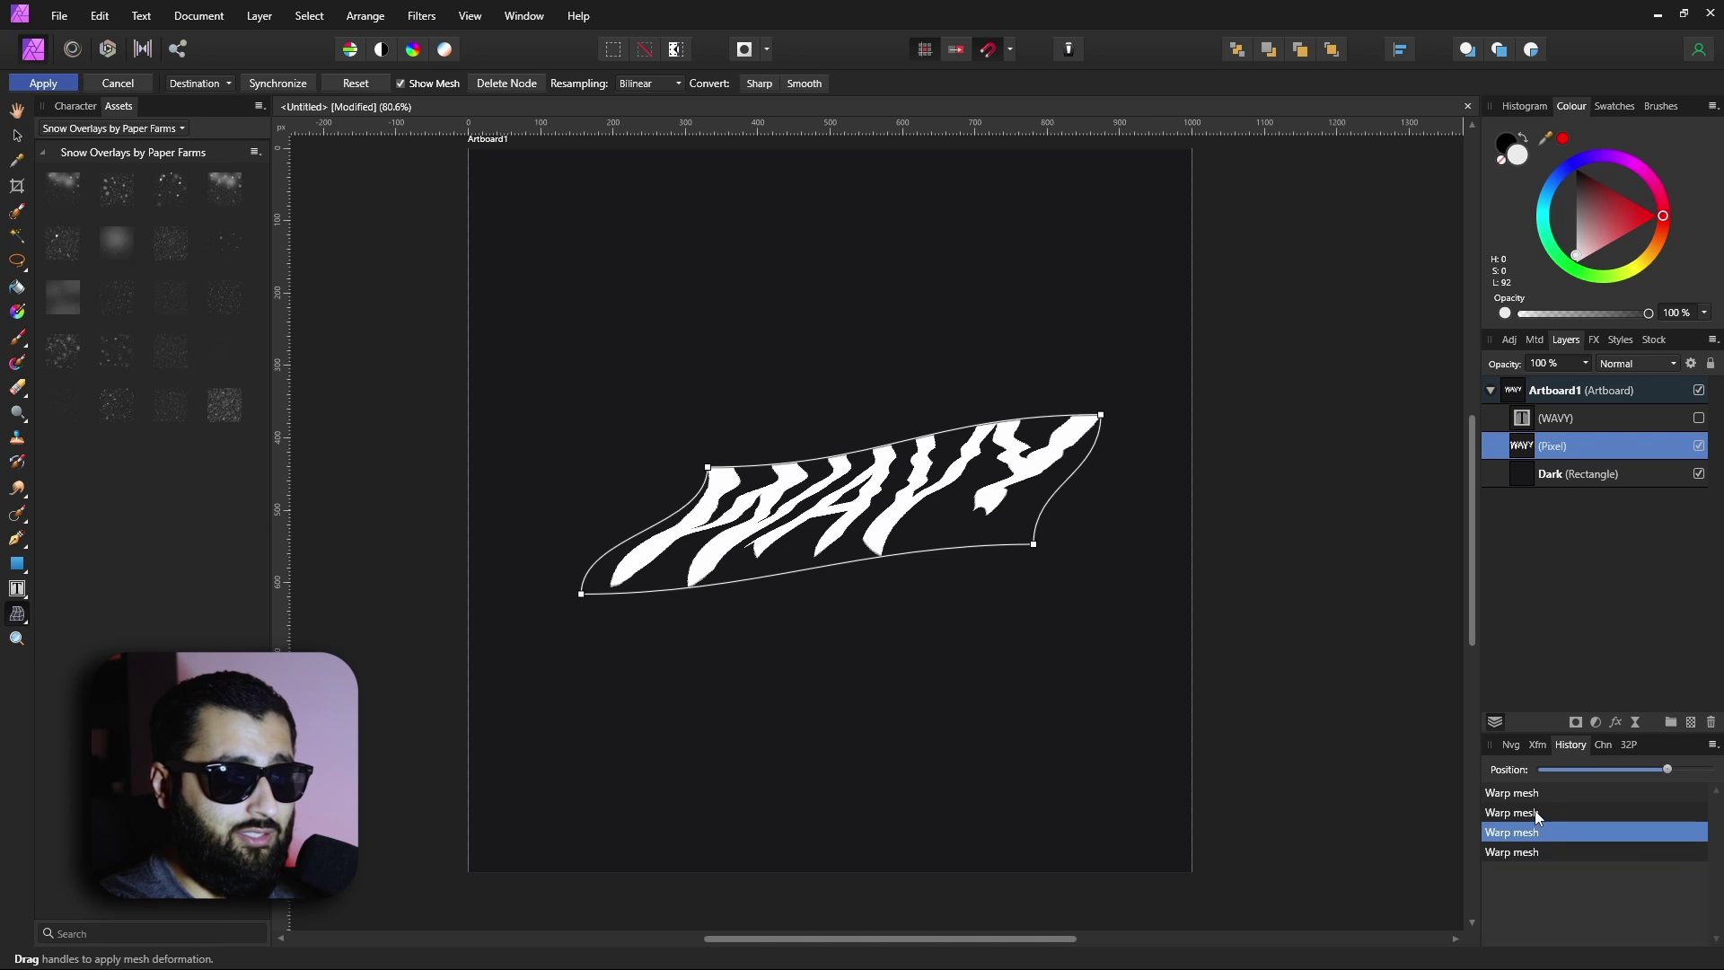
{"action": "left_click", "coordinate": [1534, 811]}
{"action": "left_click", "coordinate": [1537, 791]}
{"action": "left_click", "coordinate": [1544, 851]}
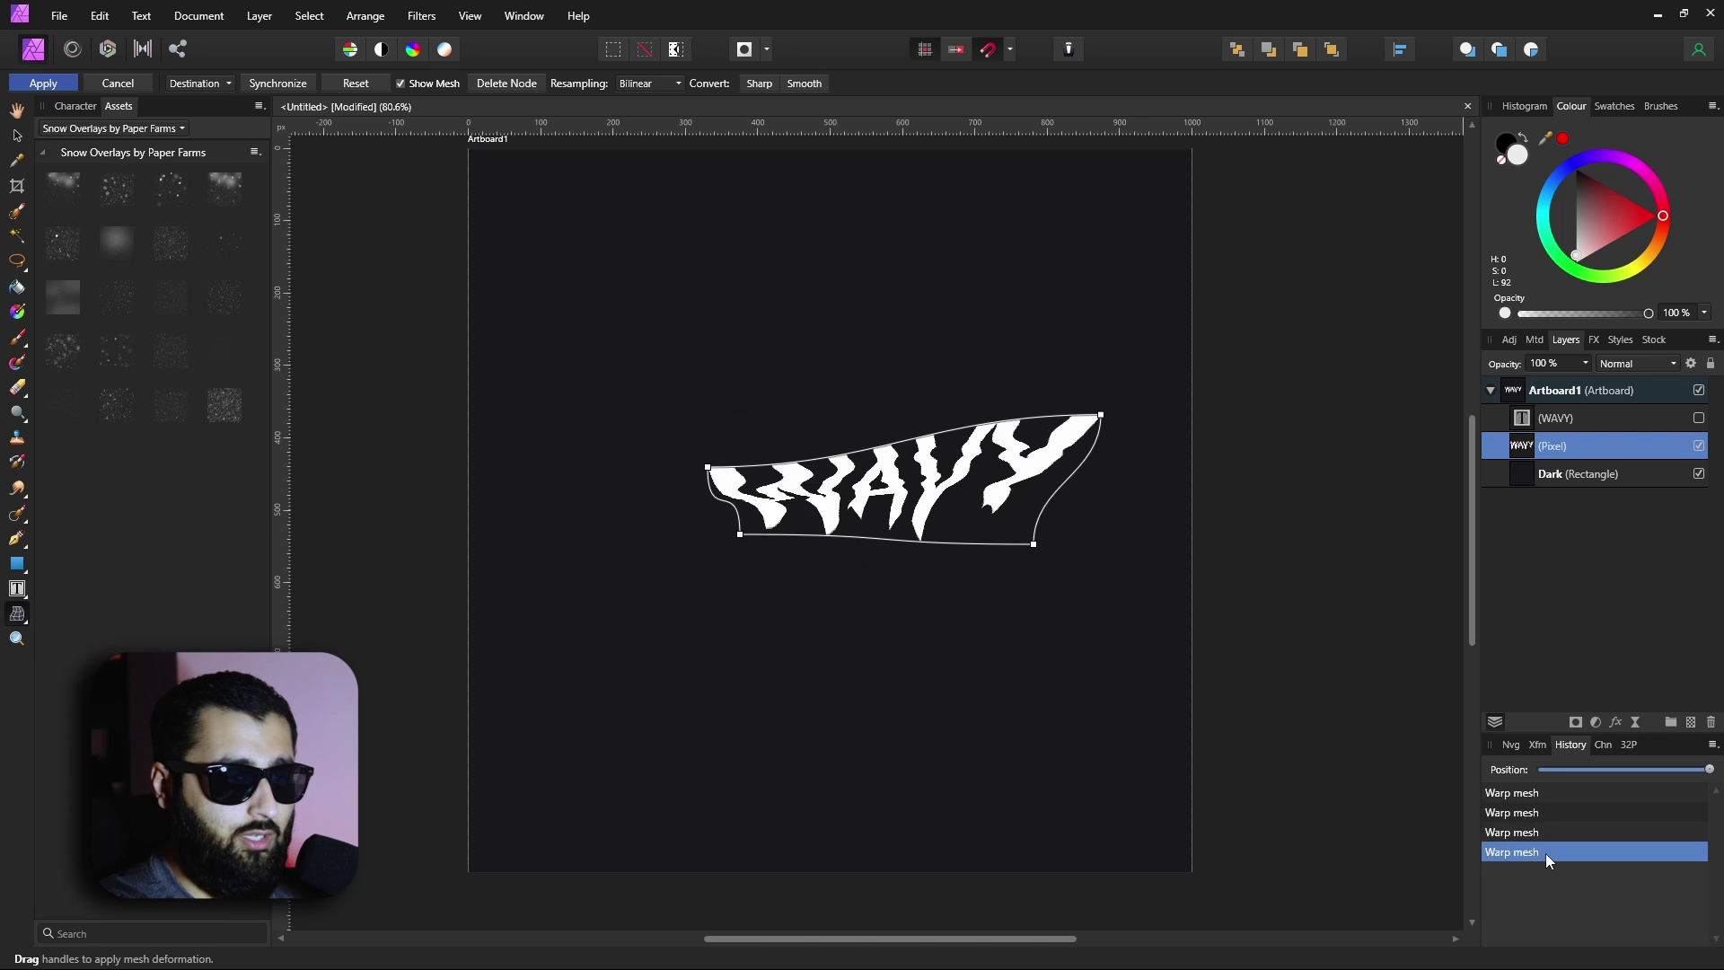
{"action": "left_click", "coordinate": [1549, 790]}
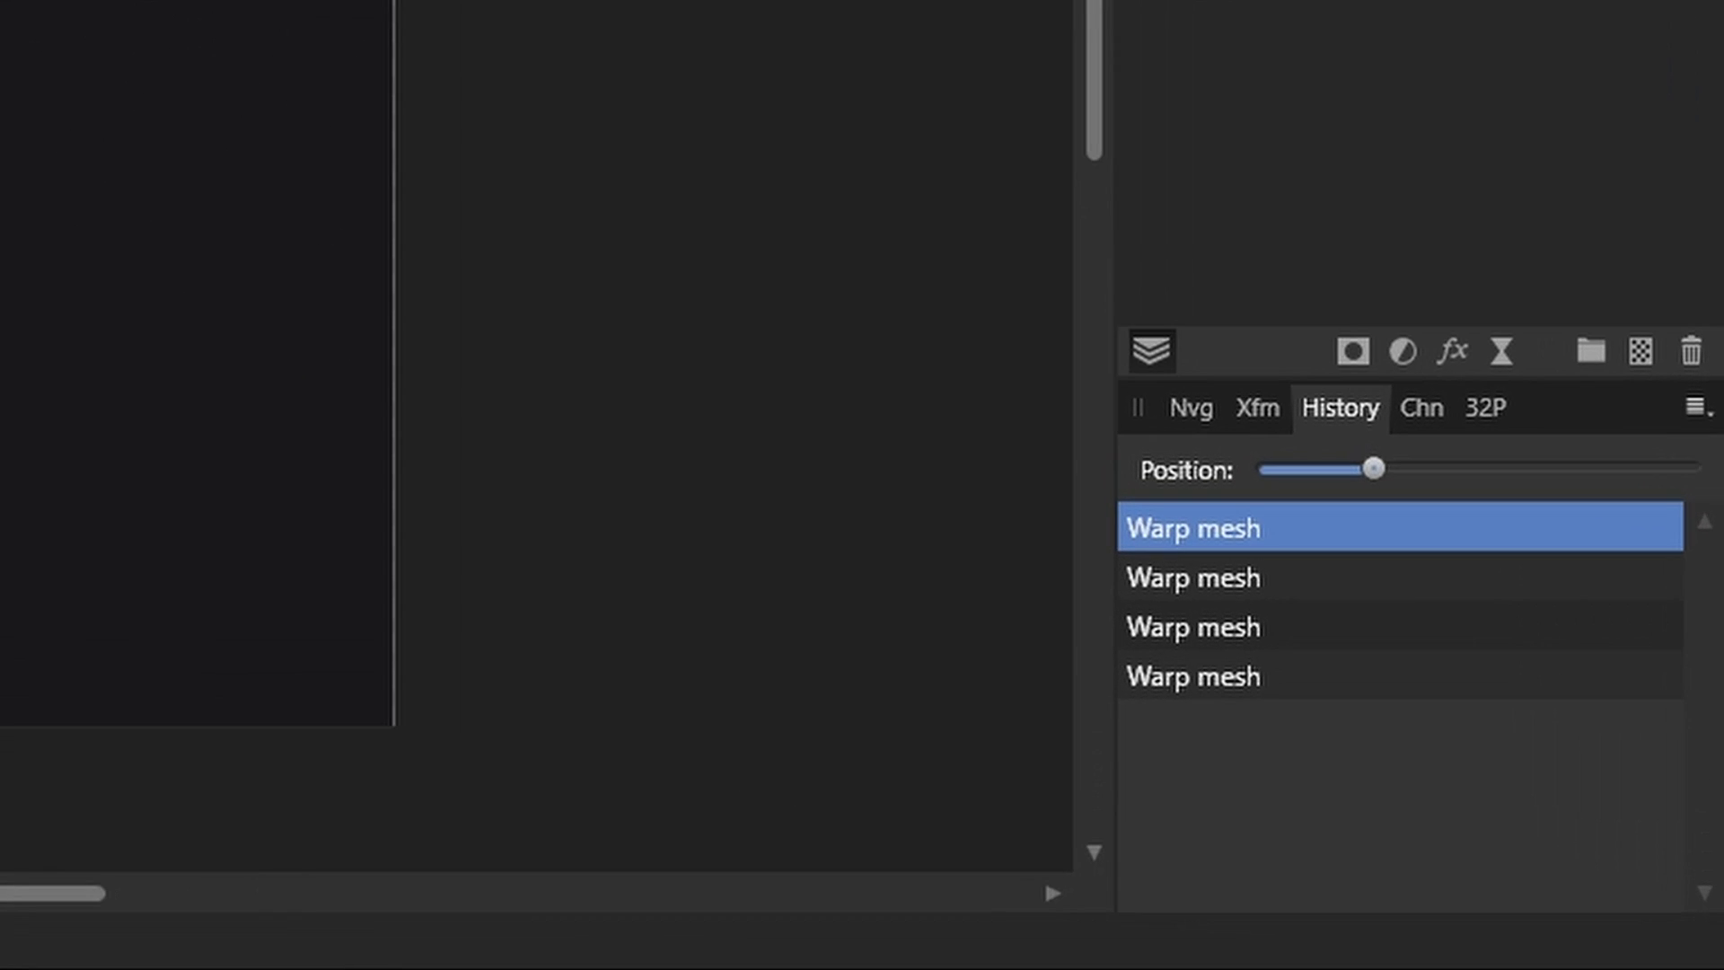
{"action": "key", "text": "Return"}
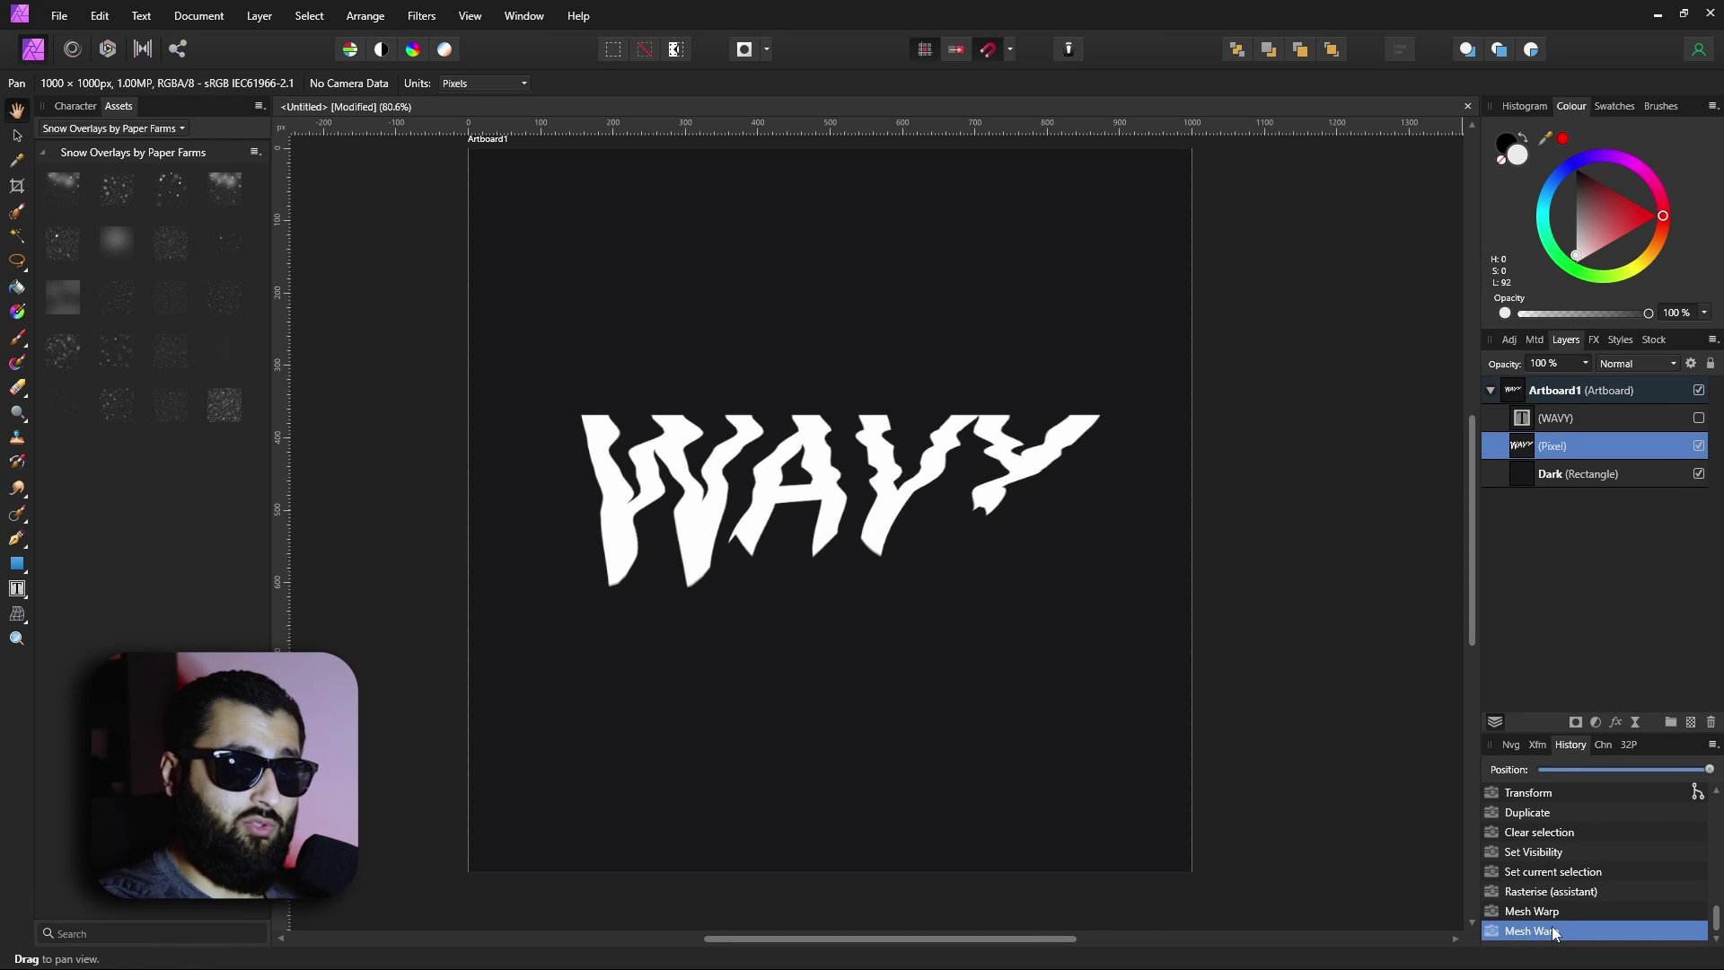
- Revert the warps in History, hide the warped pixel layer and show the plain WAVY text
{"action": "left_click", "coordinate": [1555, 912]}
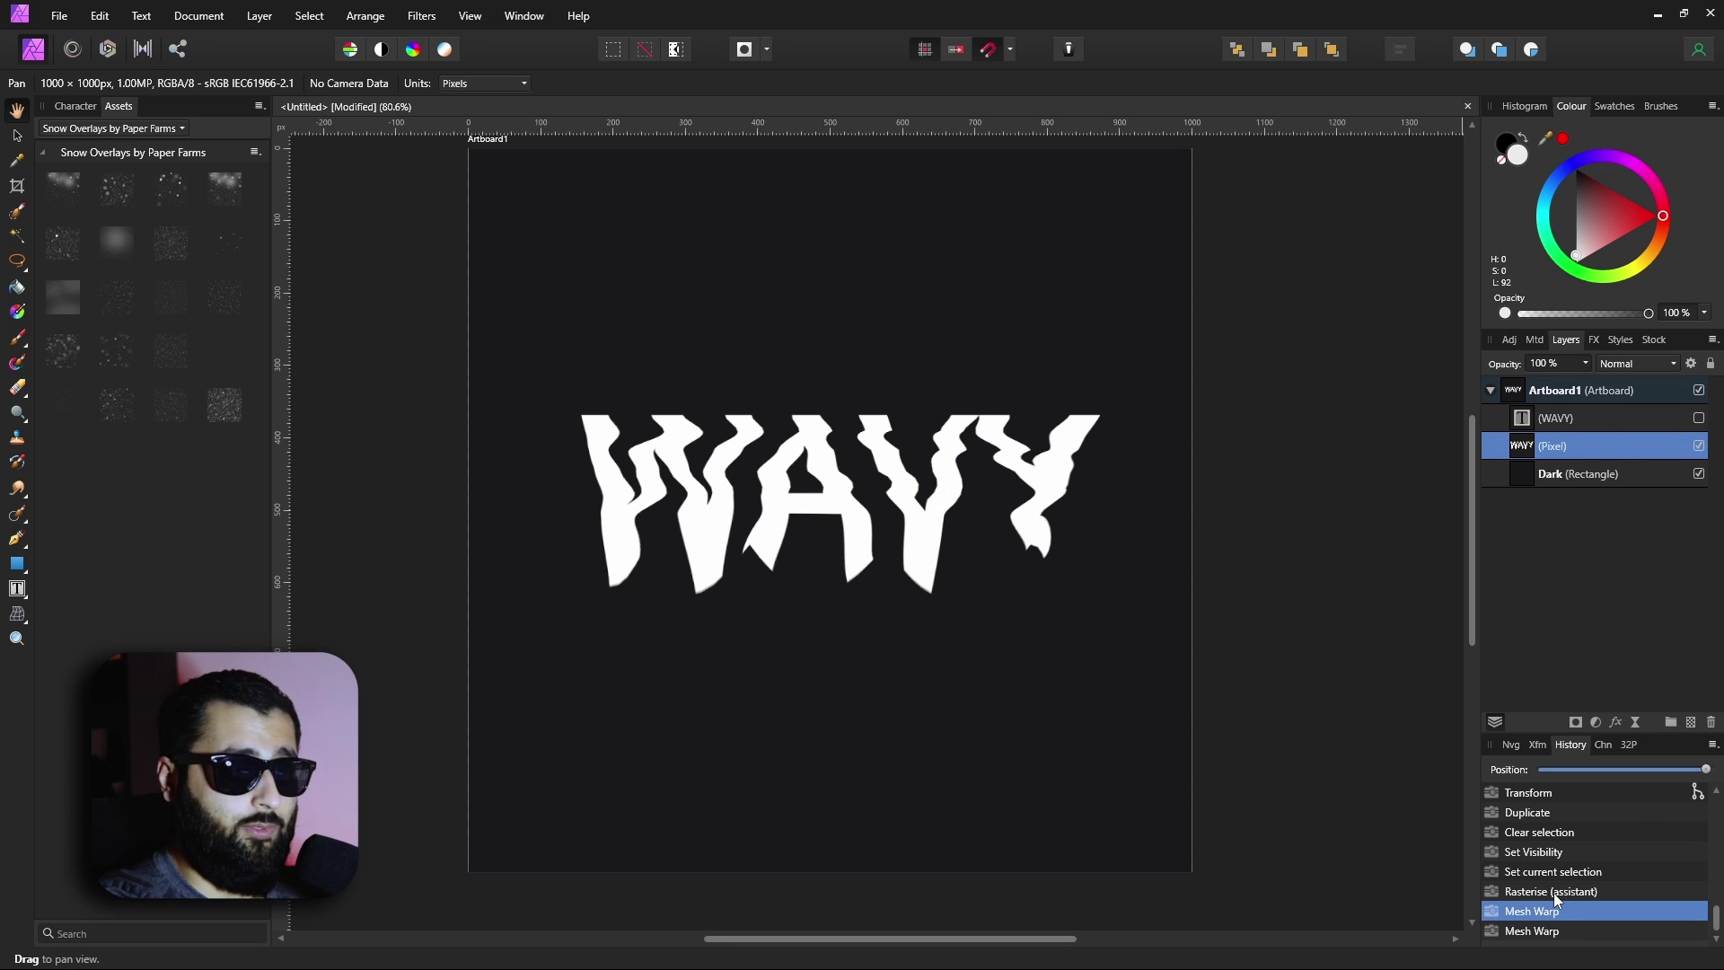
{"action": "left_click", "coordinate": [1555, 893]}
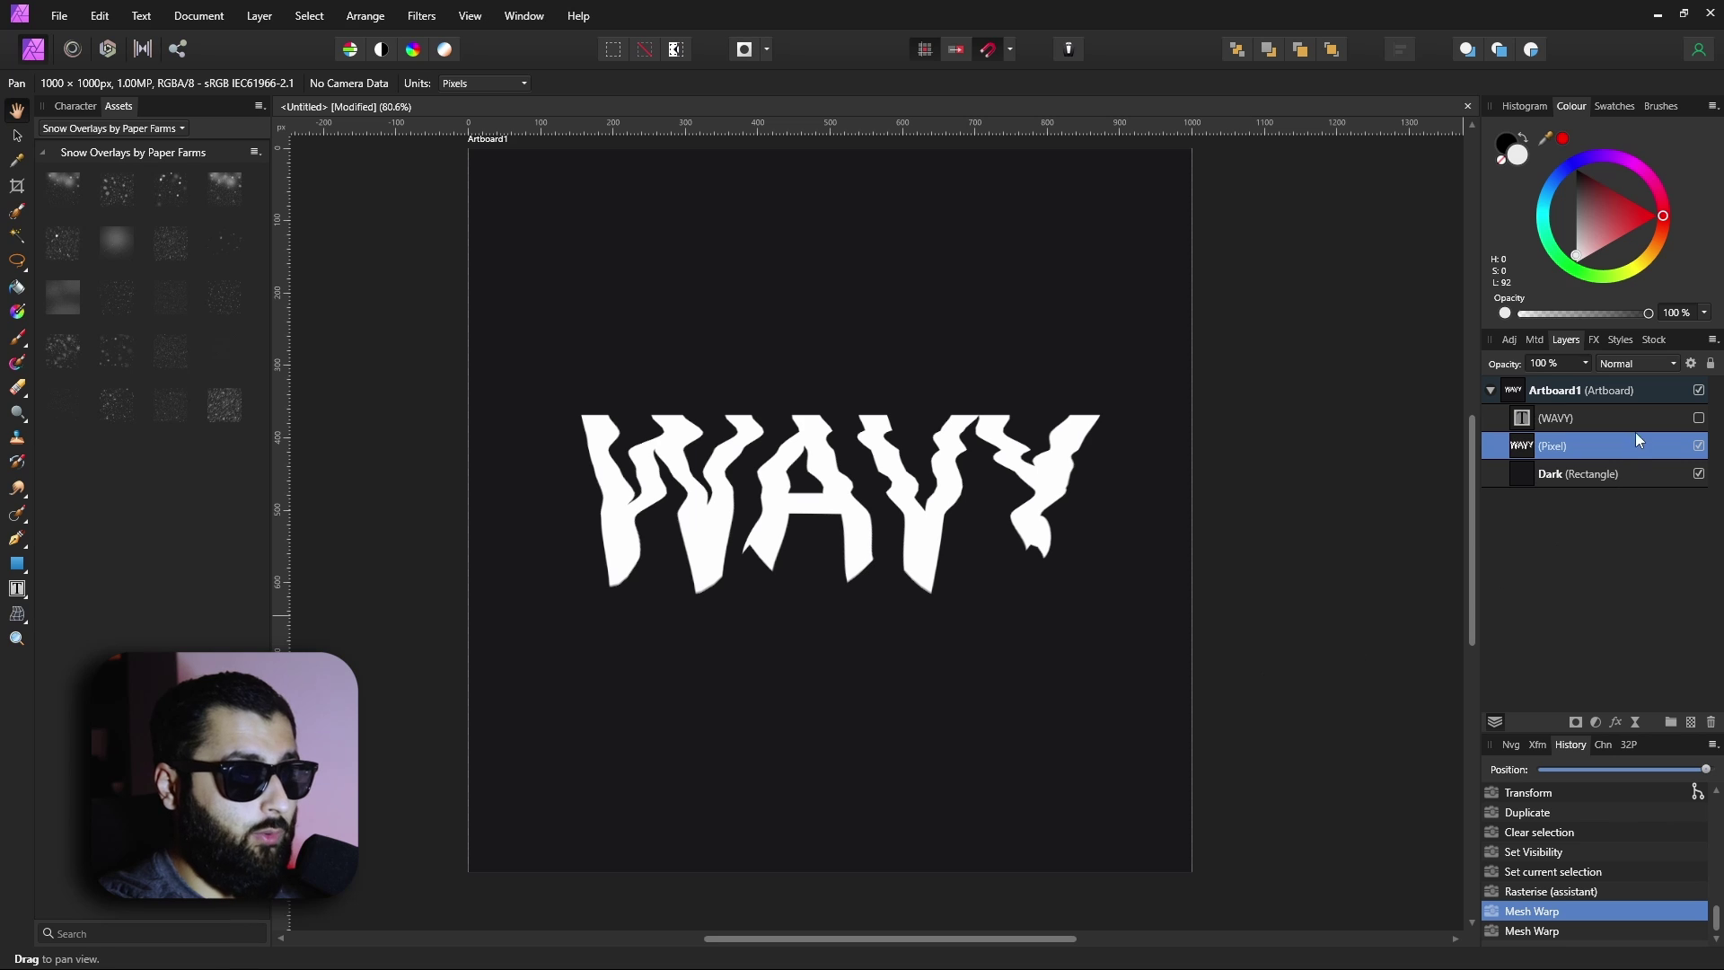
{"action": "left_click", "coordinate": [1637, 418]}
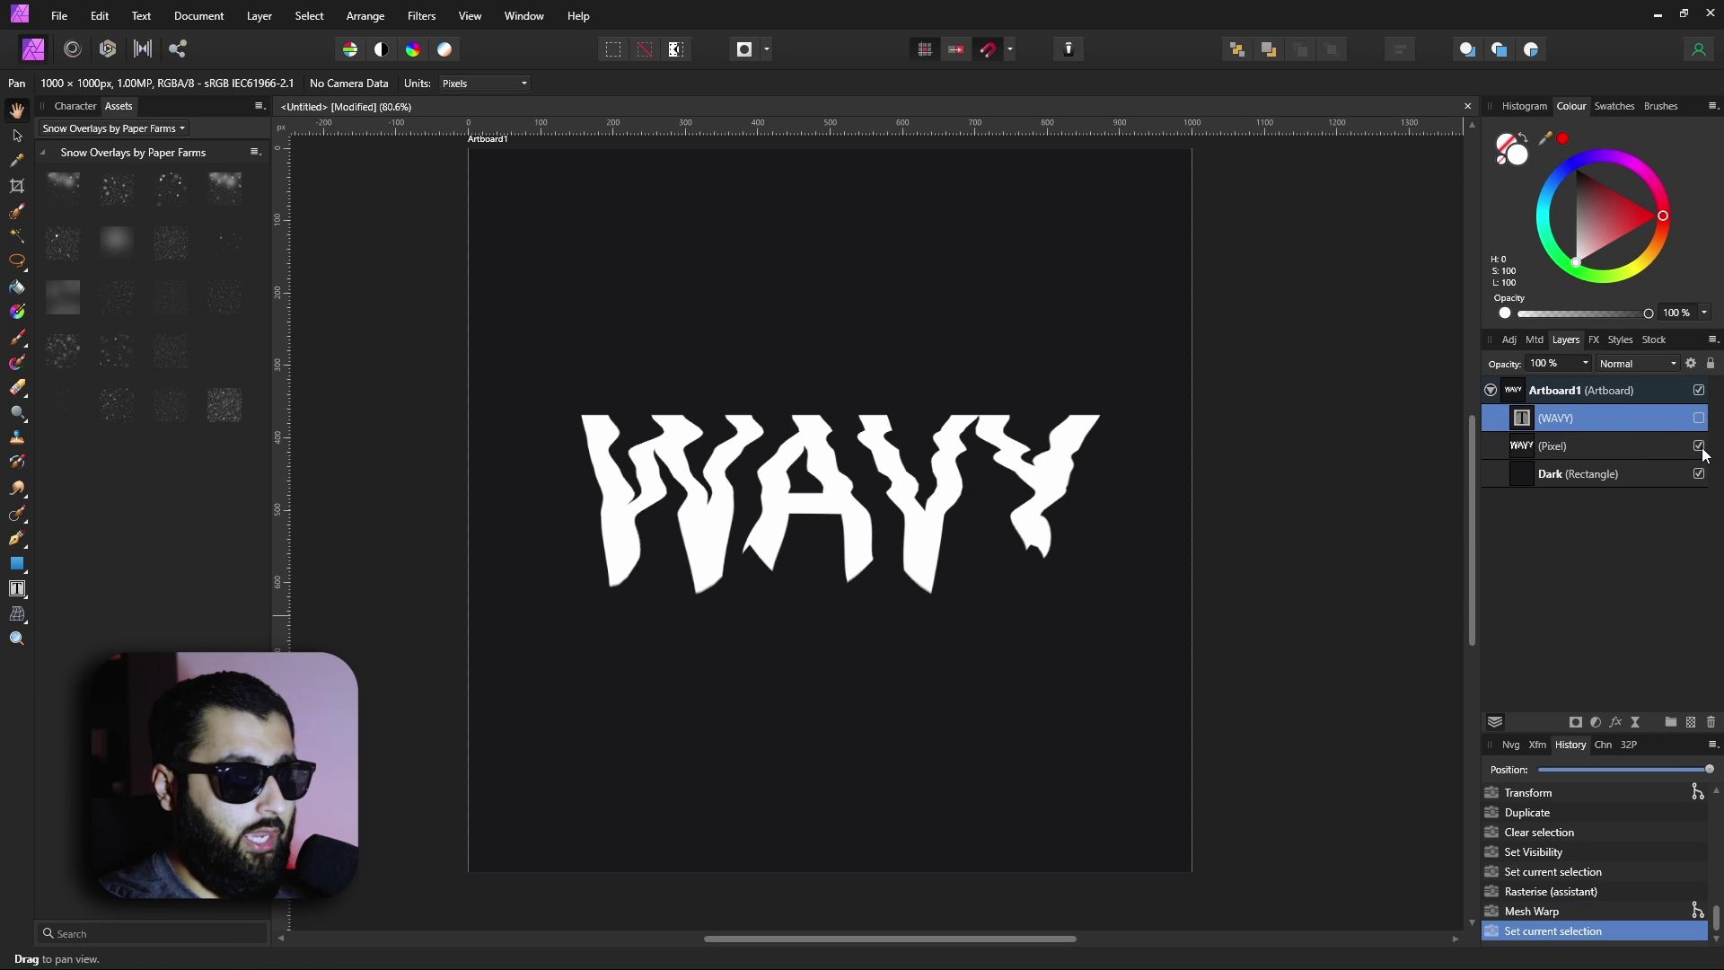
{"action": "left_click", "coordinate": [1699, 447]}
{"action": "left_click", "coordinate": [1697, 418]}
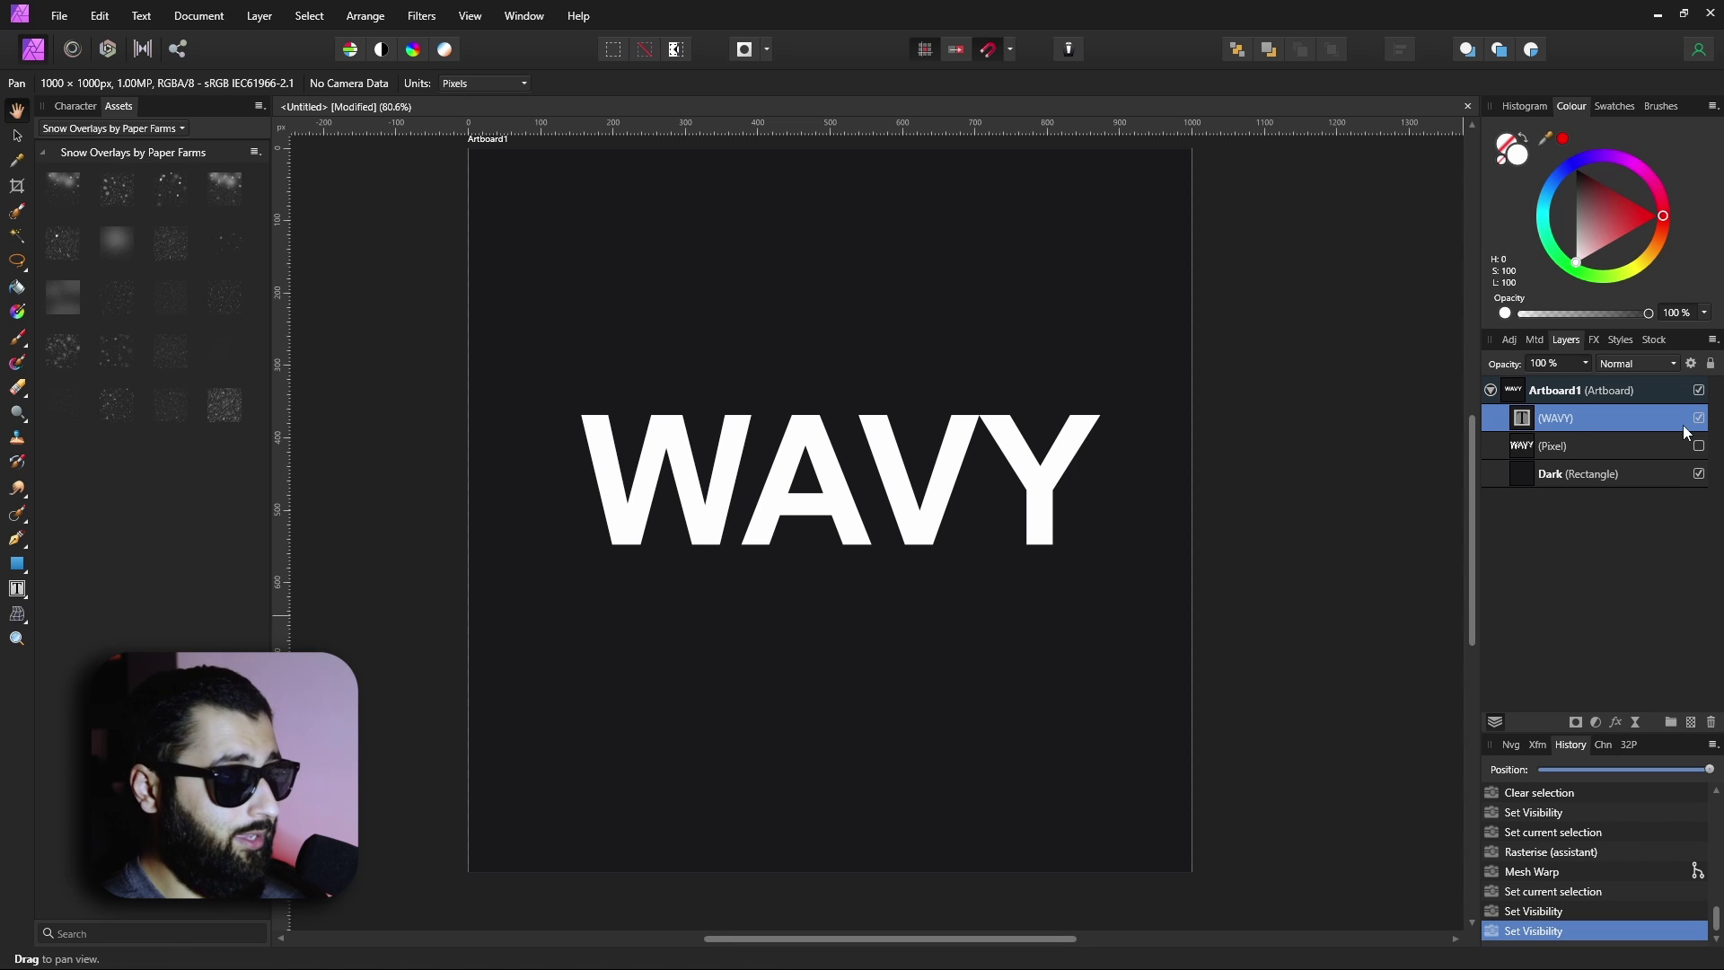
- Duplicate the WAVY text layer, hide the top copy and select the second copy
{"action": "key", "text": "ctrl+j"}
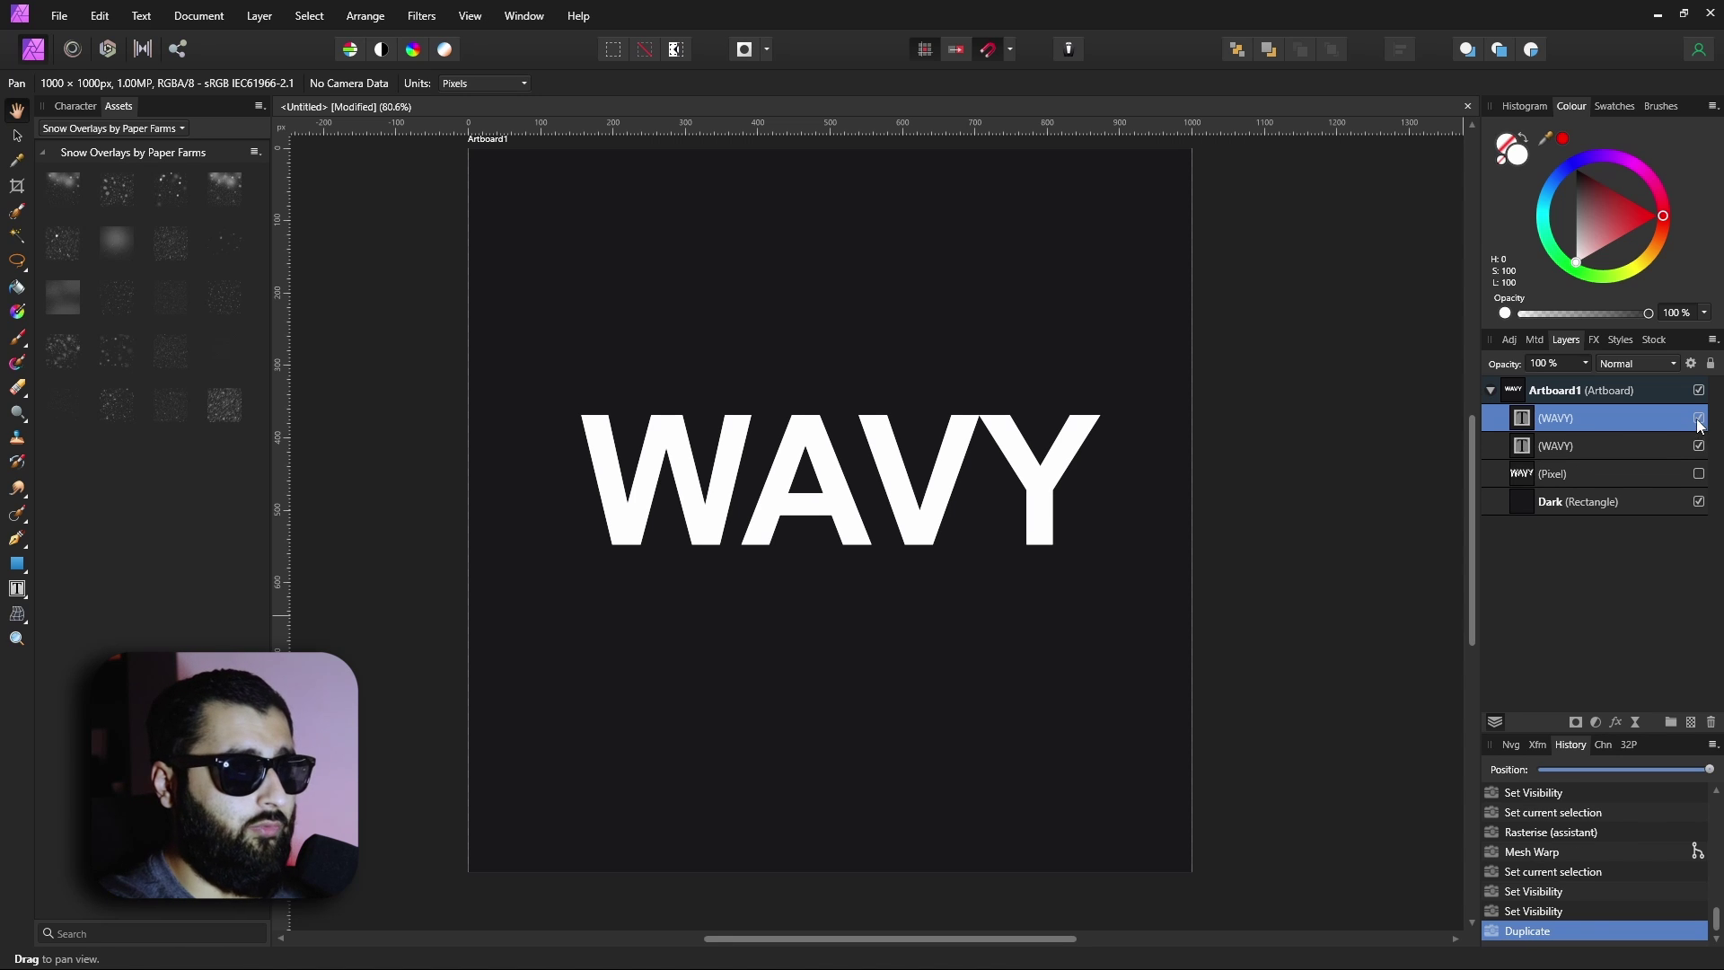
{"action": "left_click", "coordinate": [1698, 419]}
{"action": "left_click", "coordinate": [1611, 446]}
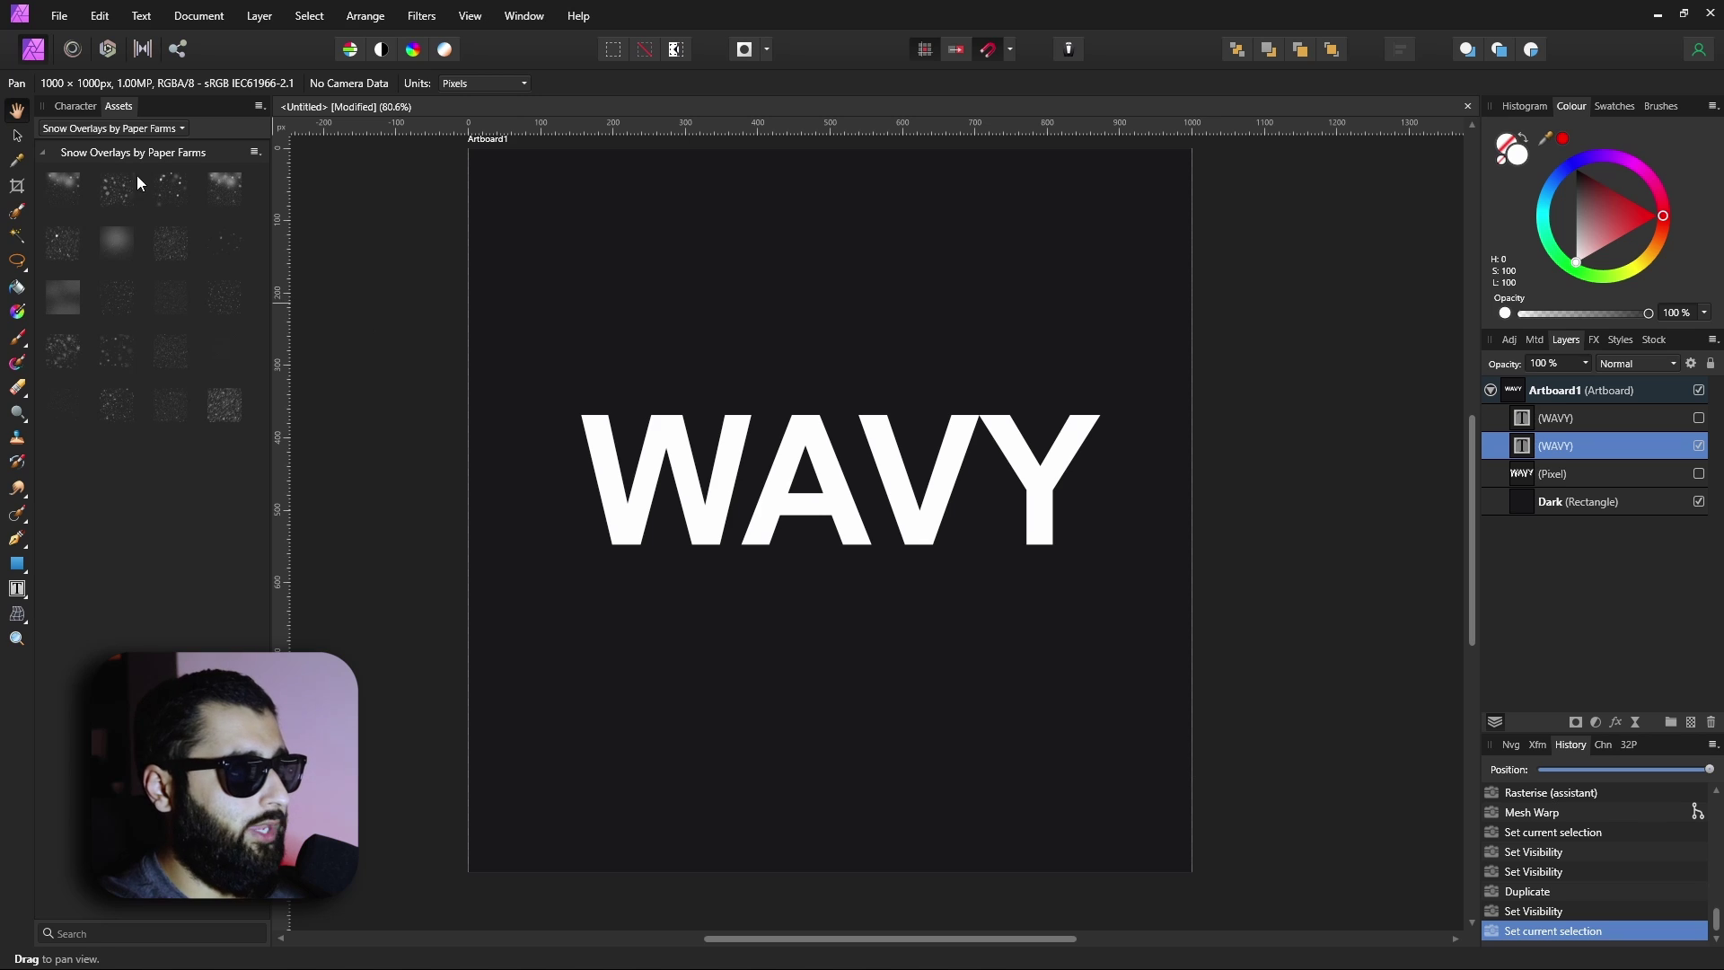
{"action": "left_click", "coordinate": [73, 59]}
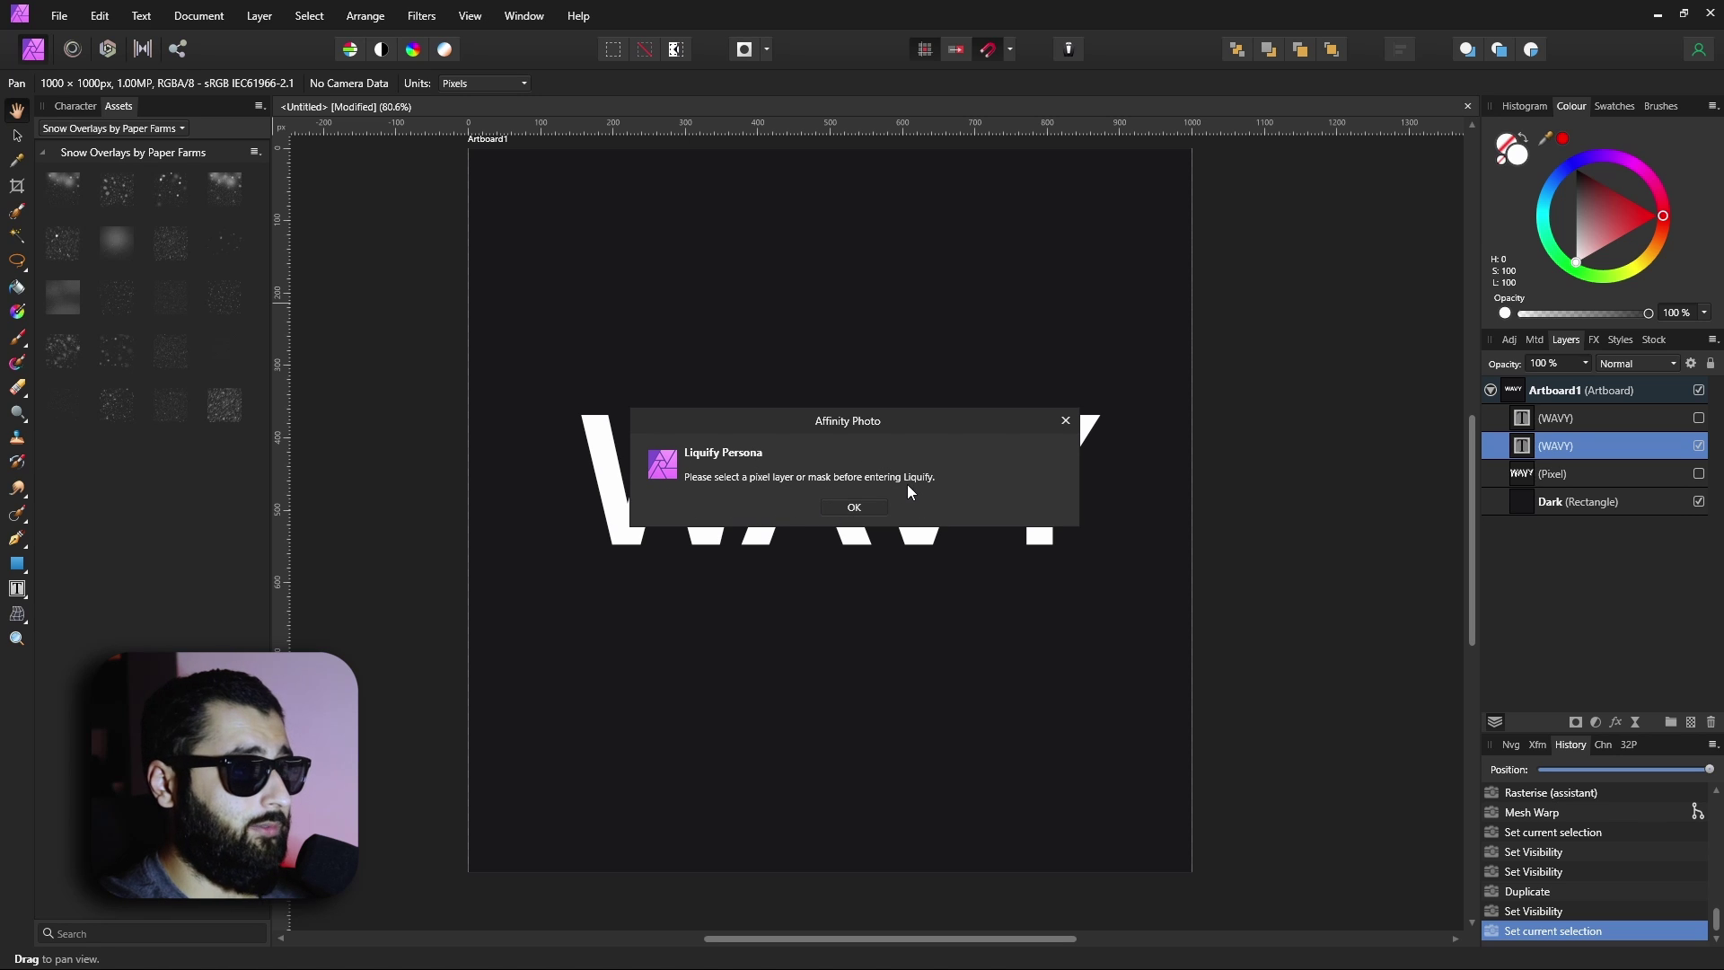
- Rasterise the duplicate WAVY text layer and enter the Liquify Persona
{"action": "left_click", "coordinate": [854, 507]}
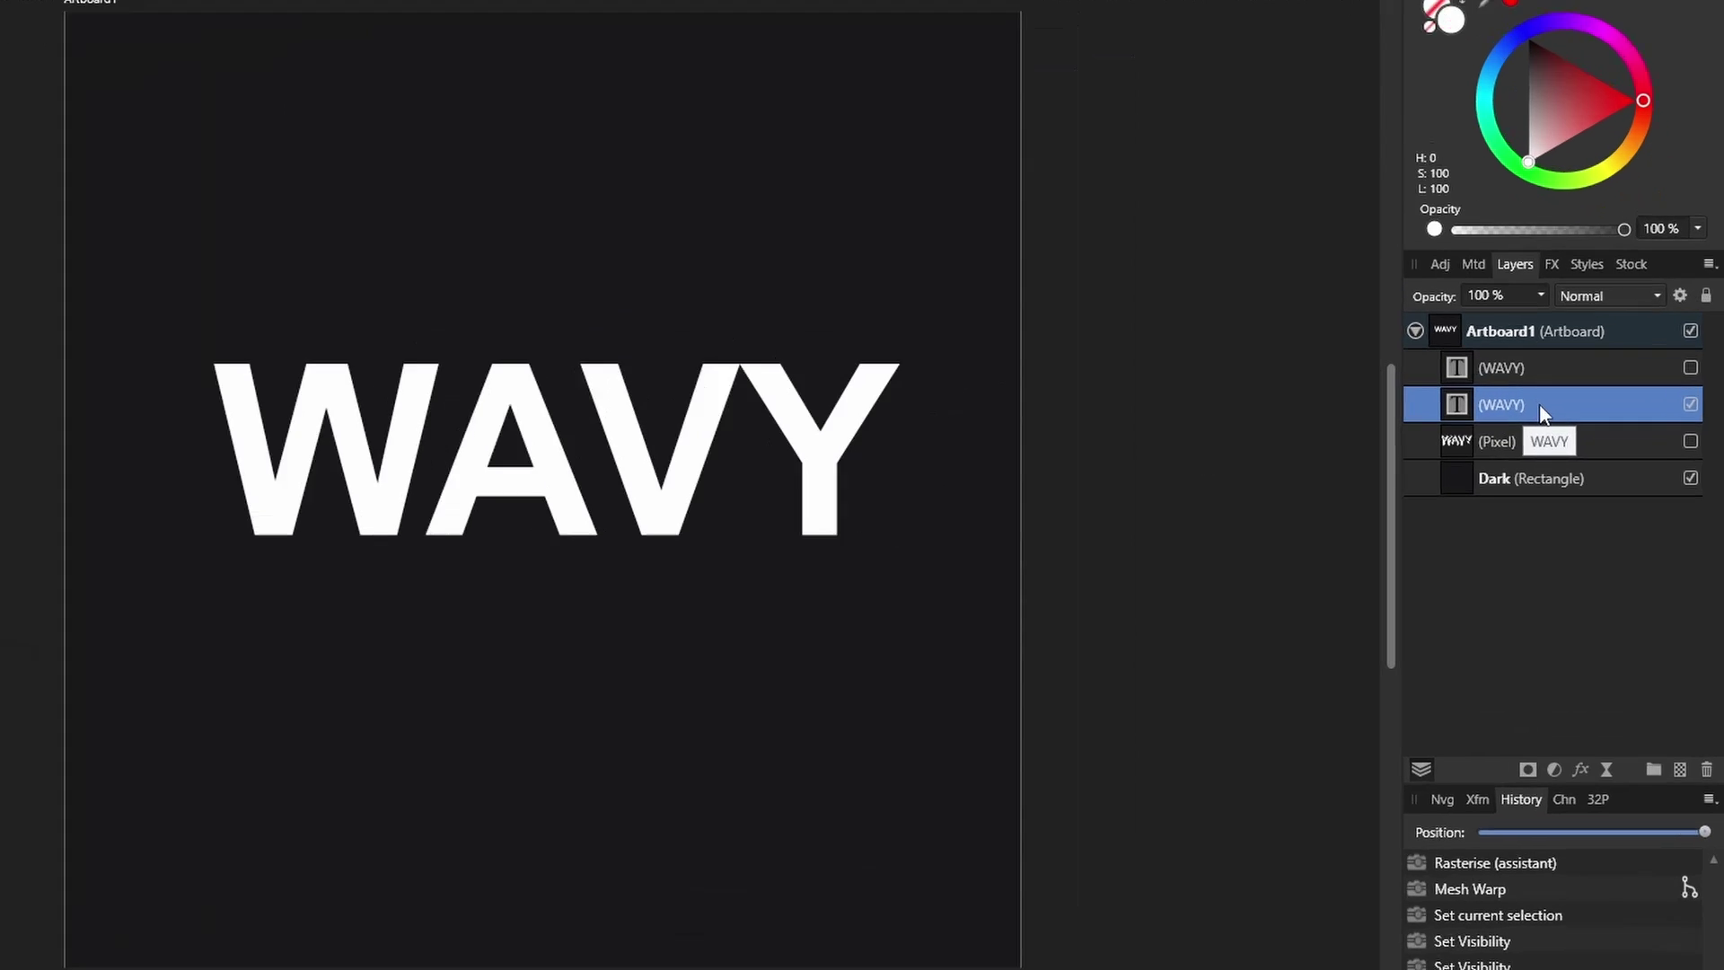
{"action": "right_click", "coordinate": [1571, 447]}
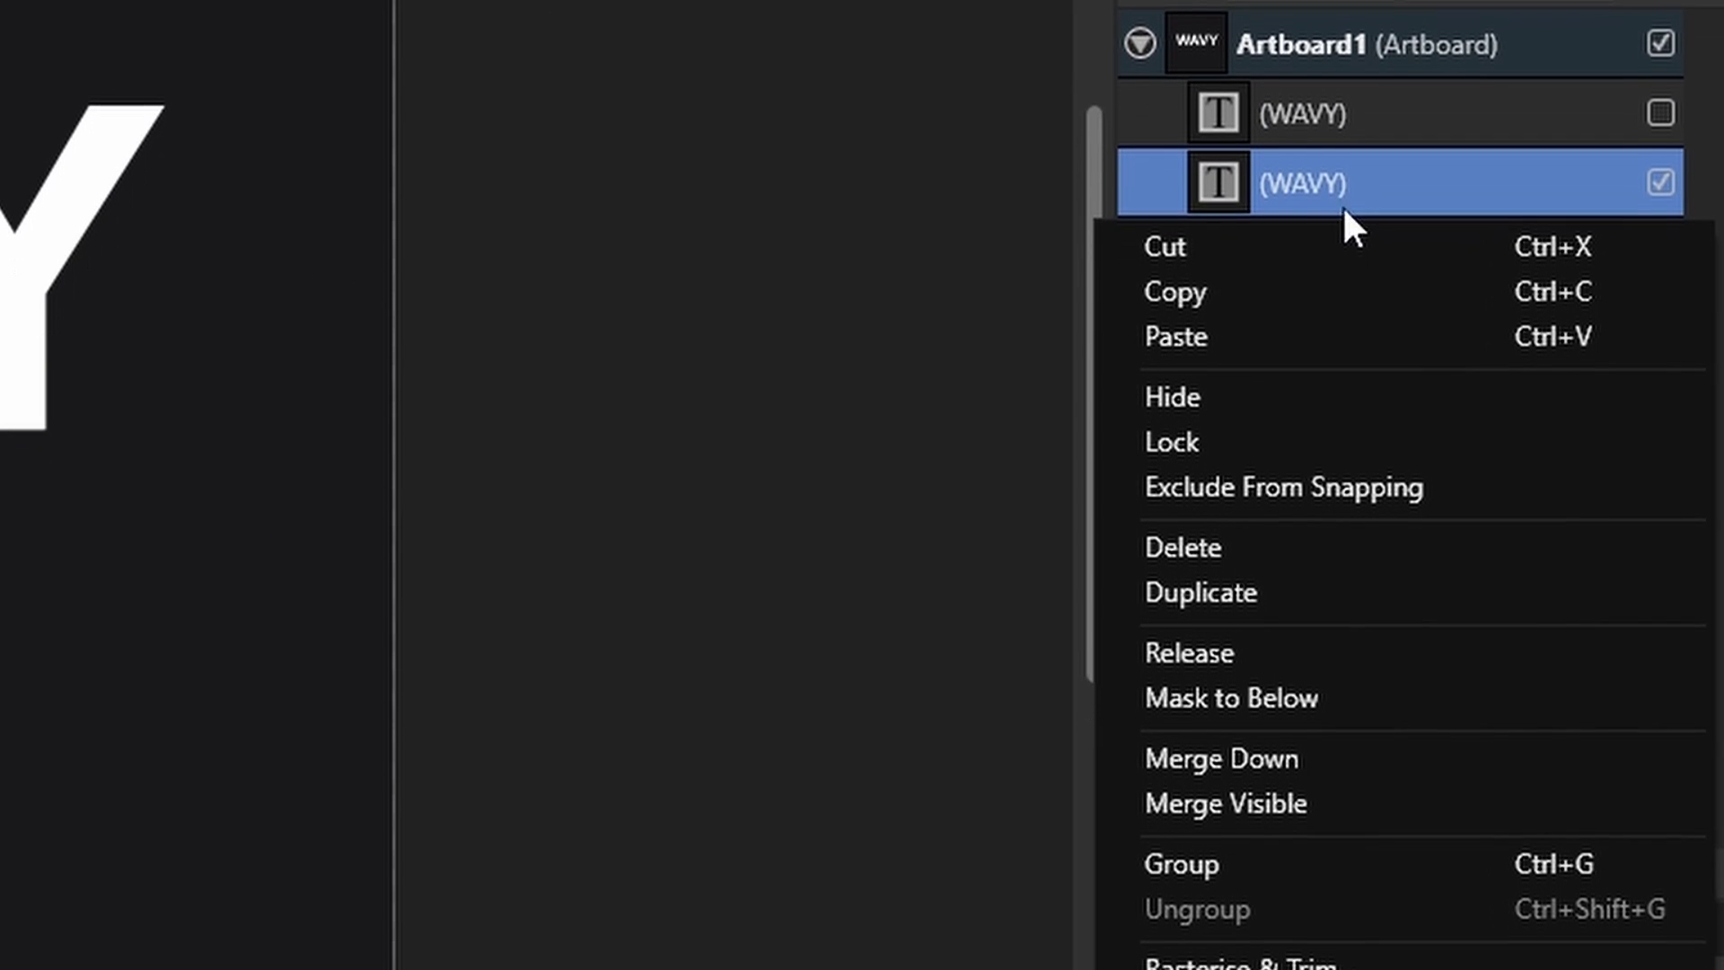
{"action": "left_click", "coordinate": [1389, 917]}
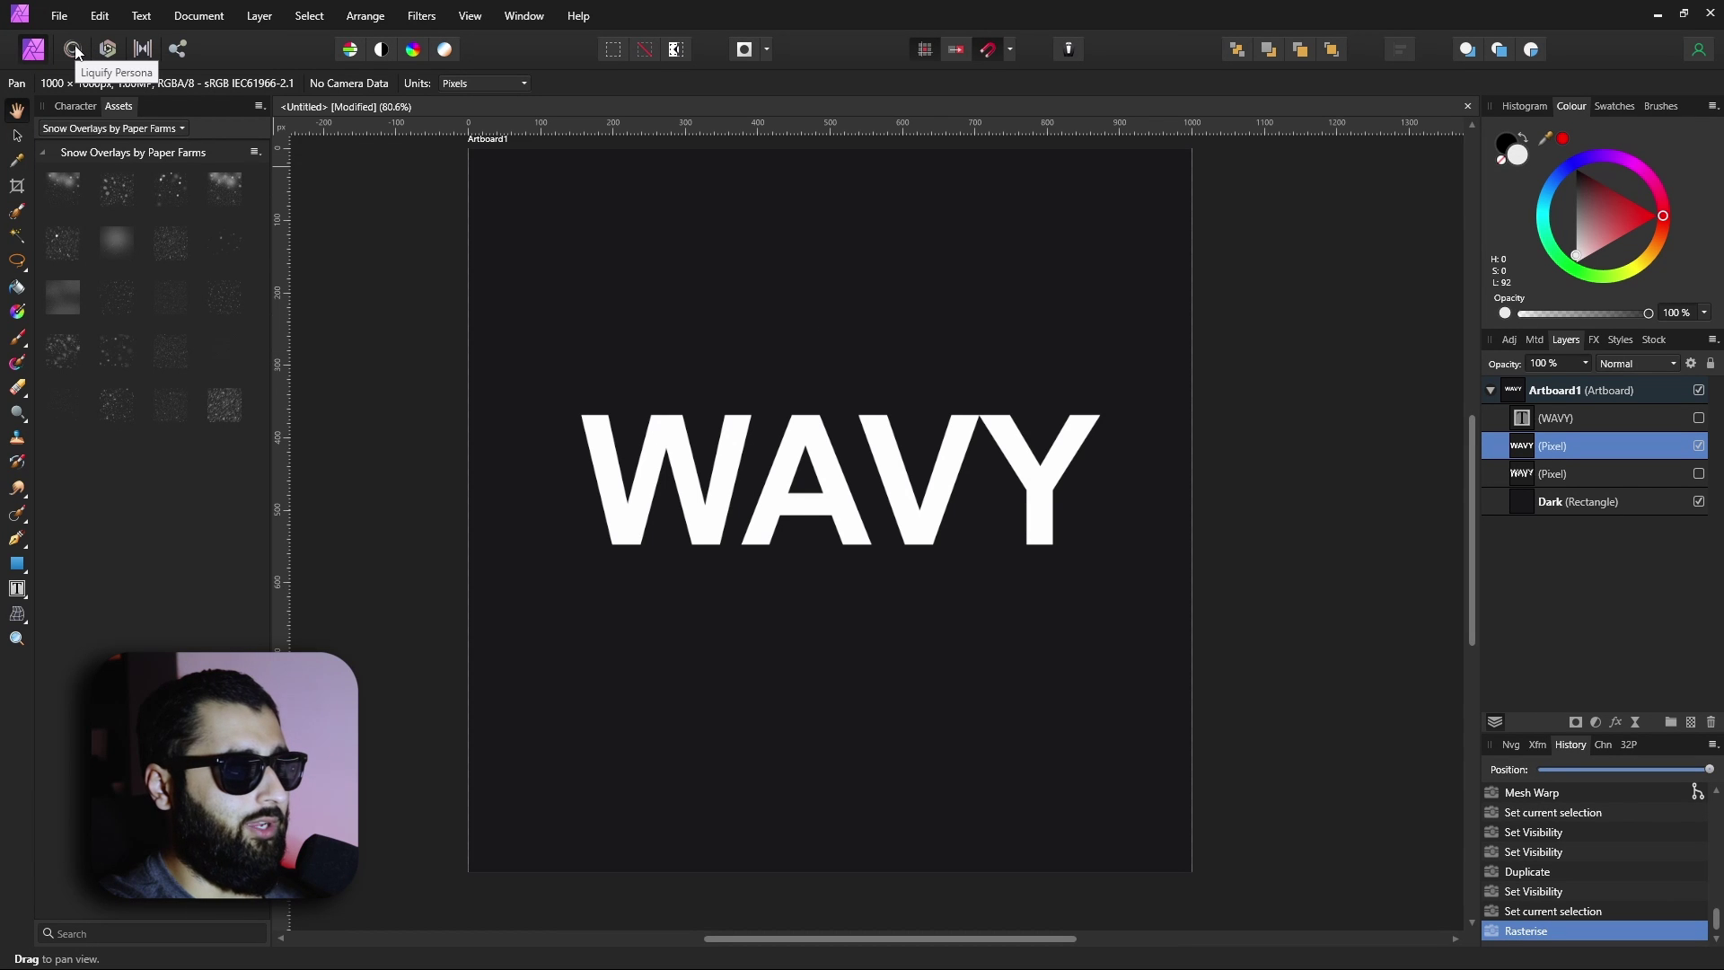
{"action": "left_click", "coordinate": [74, 49]}
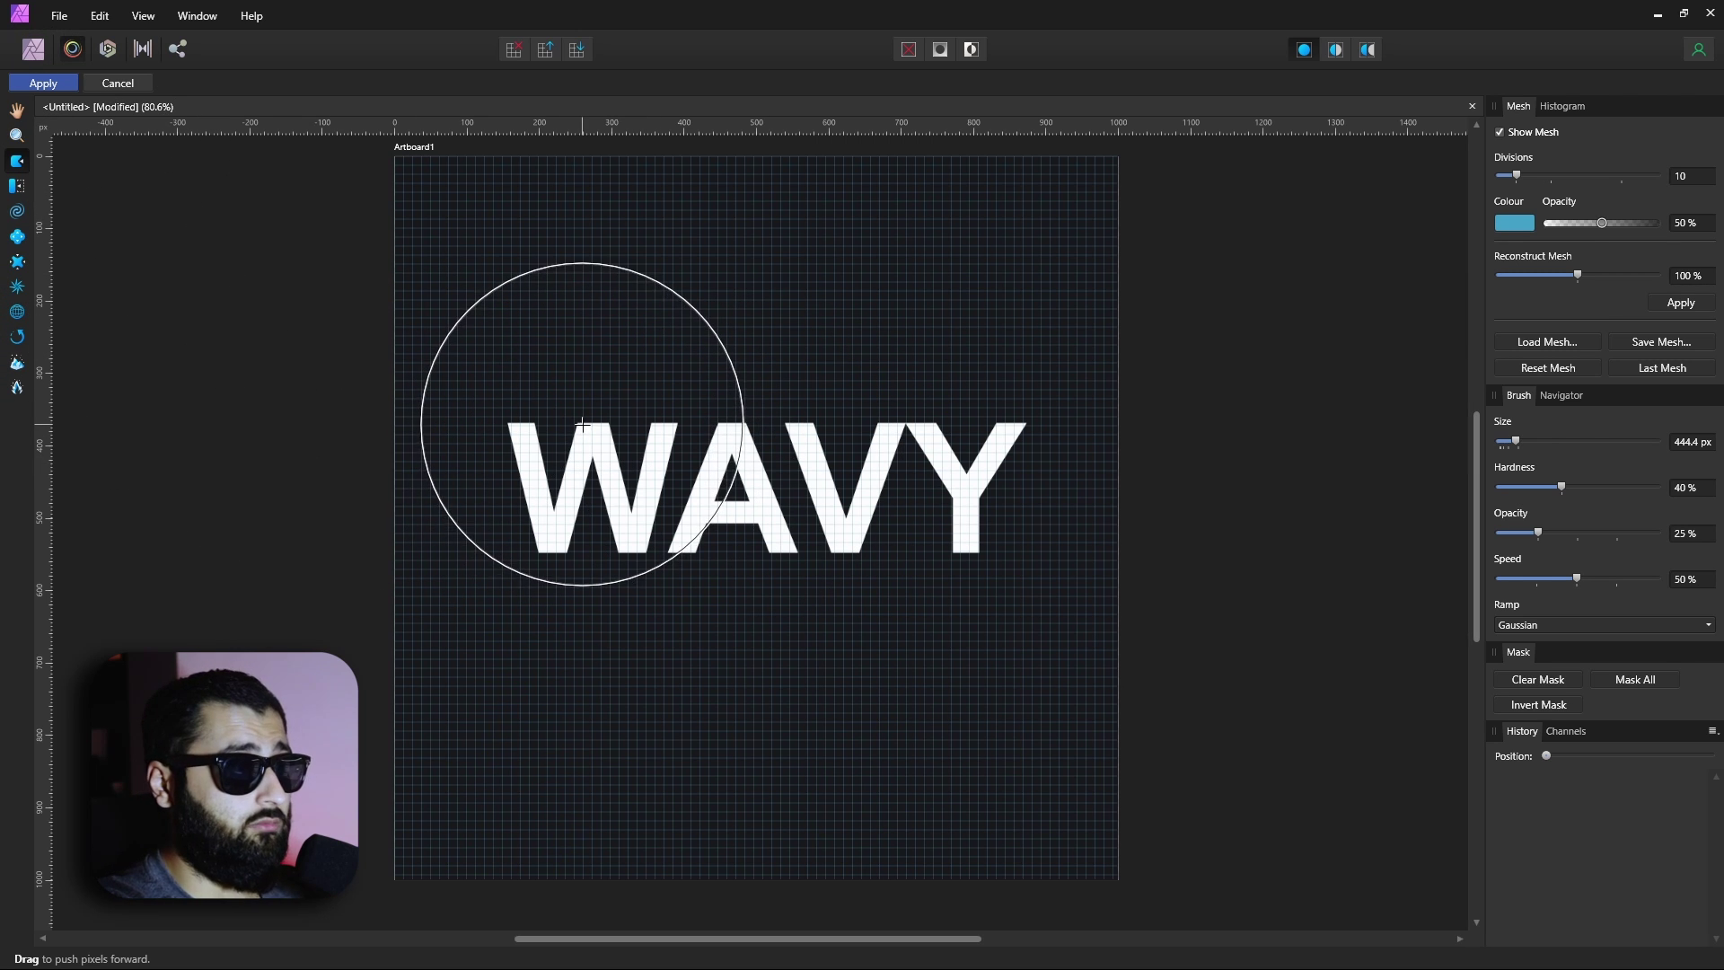
- Shrink the liquify brush to 87.5 px, push the WAVY letters into ripples, and apply
{"action": "key", "text": "bracketleft"}
{"action": "key", "text": "bracketleft"}
{"action": "key", "text": "bracketleft"}
{"action": "key", "text": "bracketleft"}
{"action": "key", "text": "bracketleft"}
{"action": "key", "text": "bracketleft"}
{"action": "key", "text": "bracketleft"}
{"action": "key", "text": "bracketleft"}
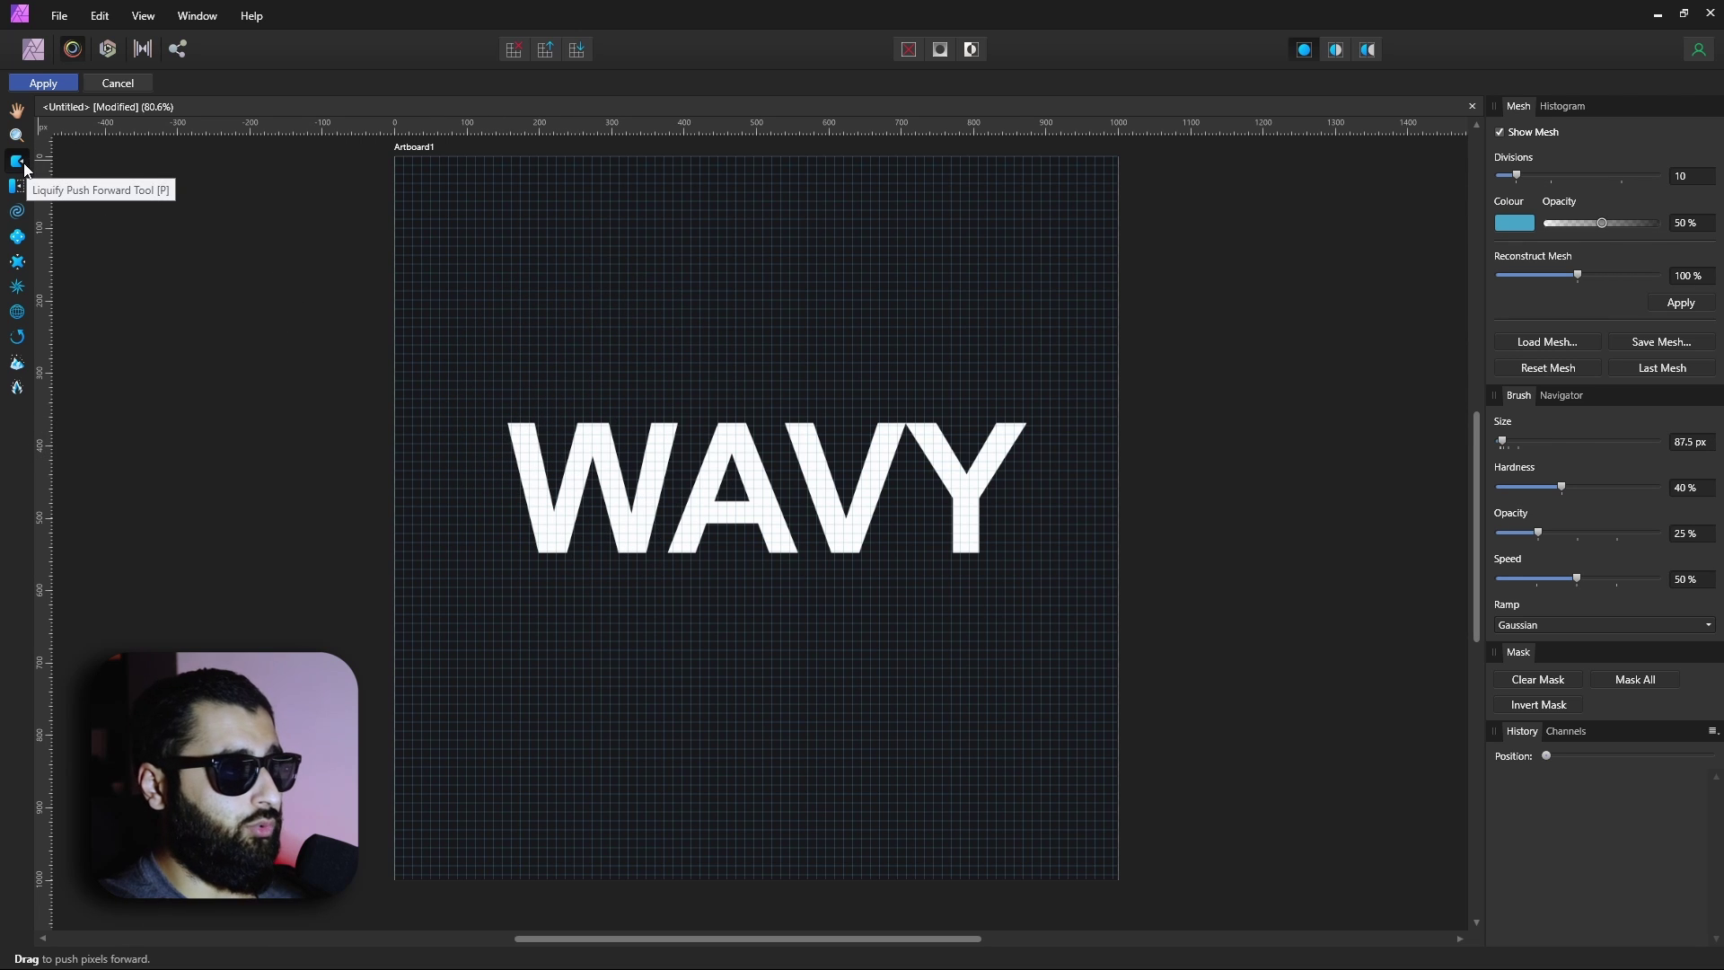
{"action": "mouse_move", "coordinate": [538, 449]}
{"action": "left_mouse_down"}
{"action": "mouse_move", "coordinate": [476, 461]}
{"action": "mouse_move", "coordinate": [1032, 473]}
{"action": "mouse_move", "coordinate": [885, 520]}
{"action": "mouse_move", "coordinate": [537, 520]}
{"action": "left_mouse_up"}
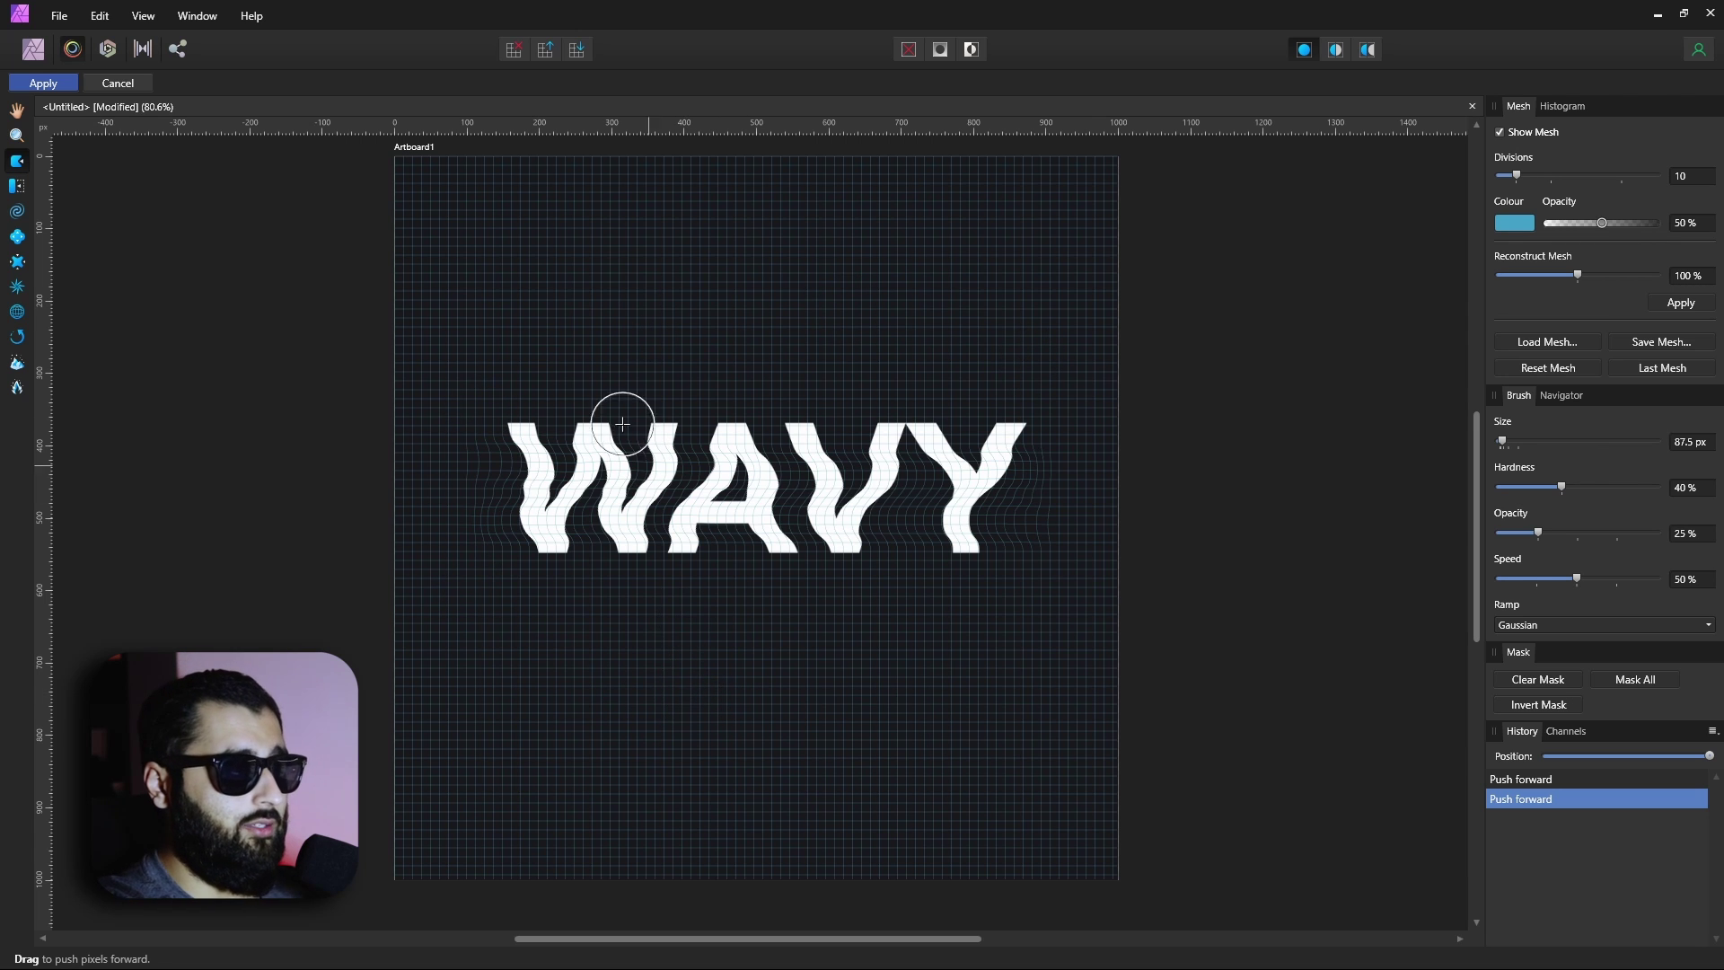
{"action": "left_click_drag", "start_coordinate": [530, 449], "coordinate": [584, 538]}
{"action": "left_click_drag", "start_coordinate": [620, 359], "coordinate": [812, 592]}
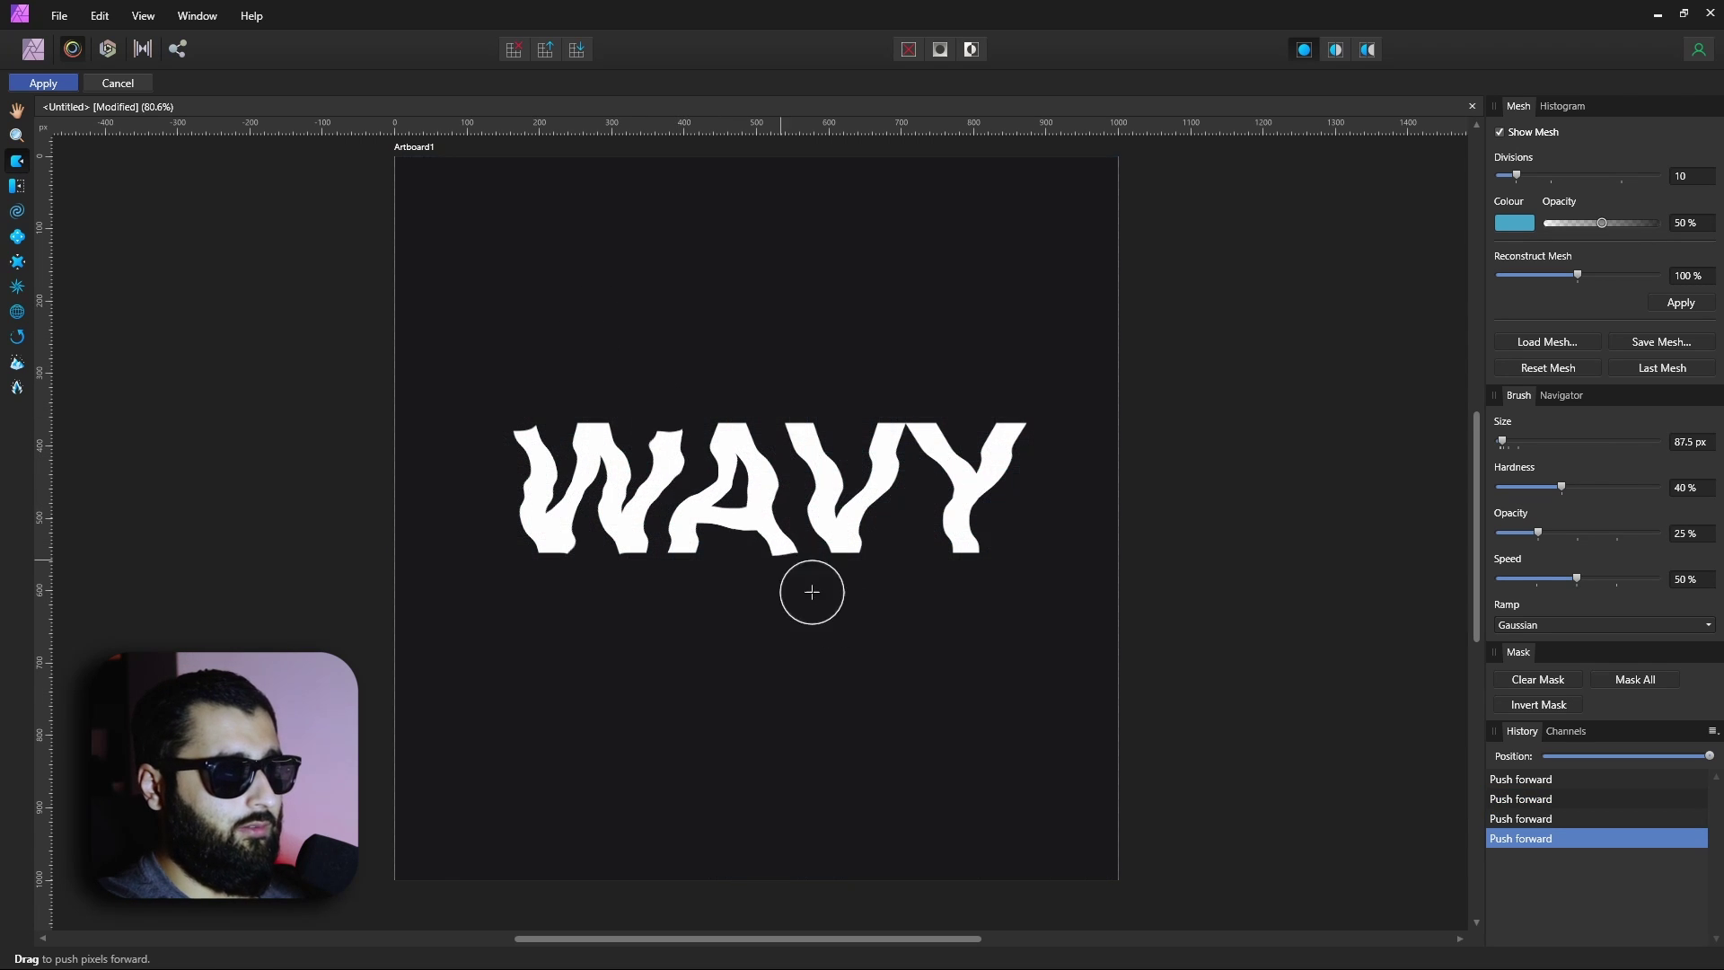
{"action": "mouse_move", "coordinate": [781, 369]}
{"action": "left_mouse_down"}
{"action": "mouse_move", "coordinate": [889, 377]}
{"action": "mouse_move", "coordinate": [1092, 569]}
{"action": "left_mouse_up"}
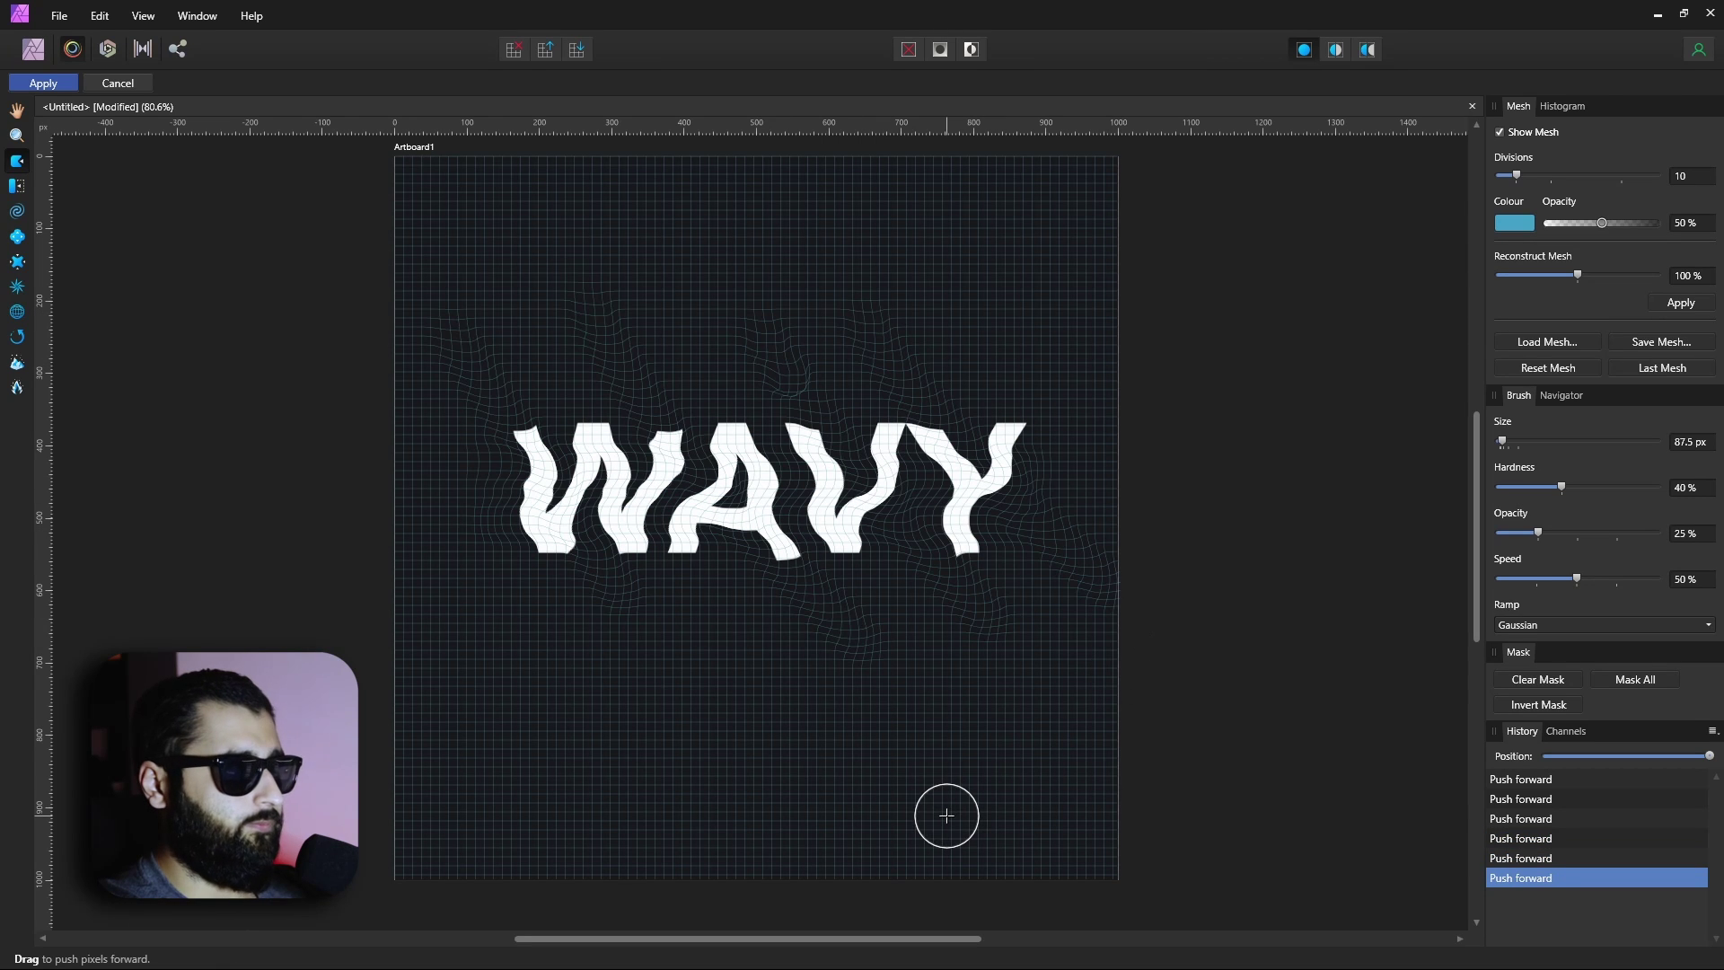
{"action": "left_click", "coordinate": [51, 86]}
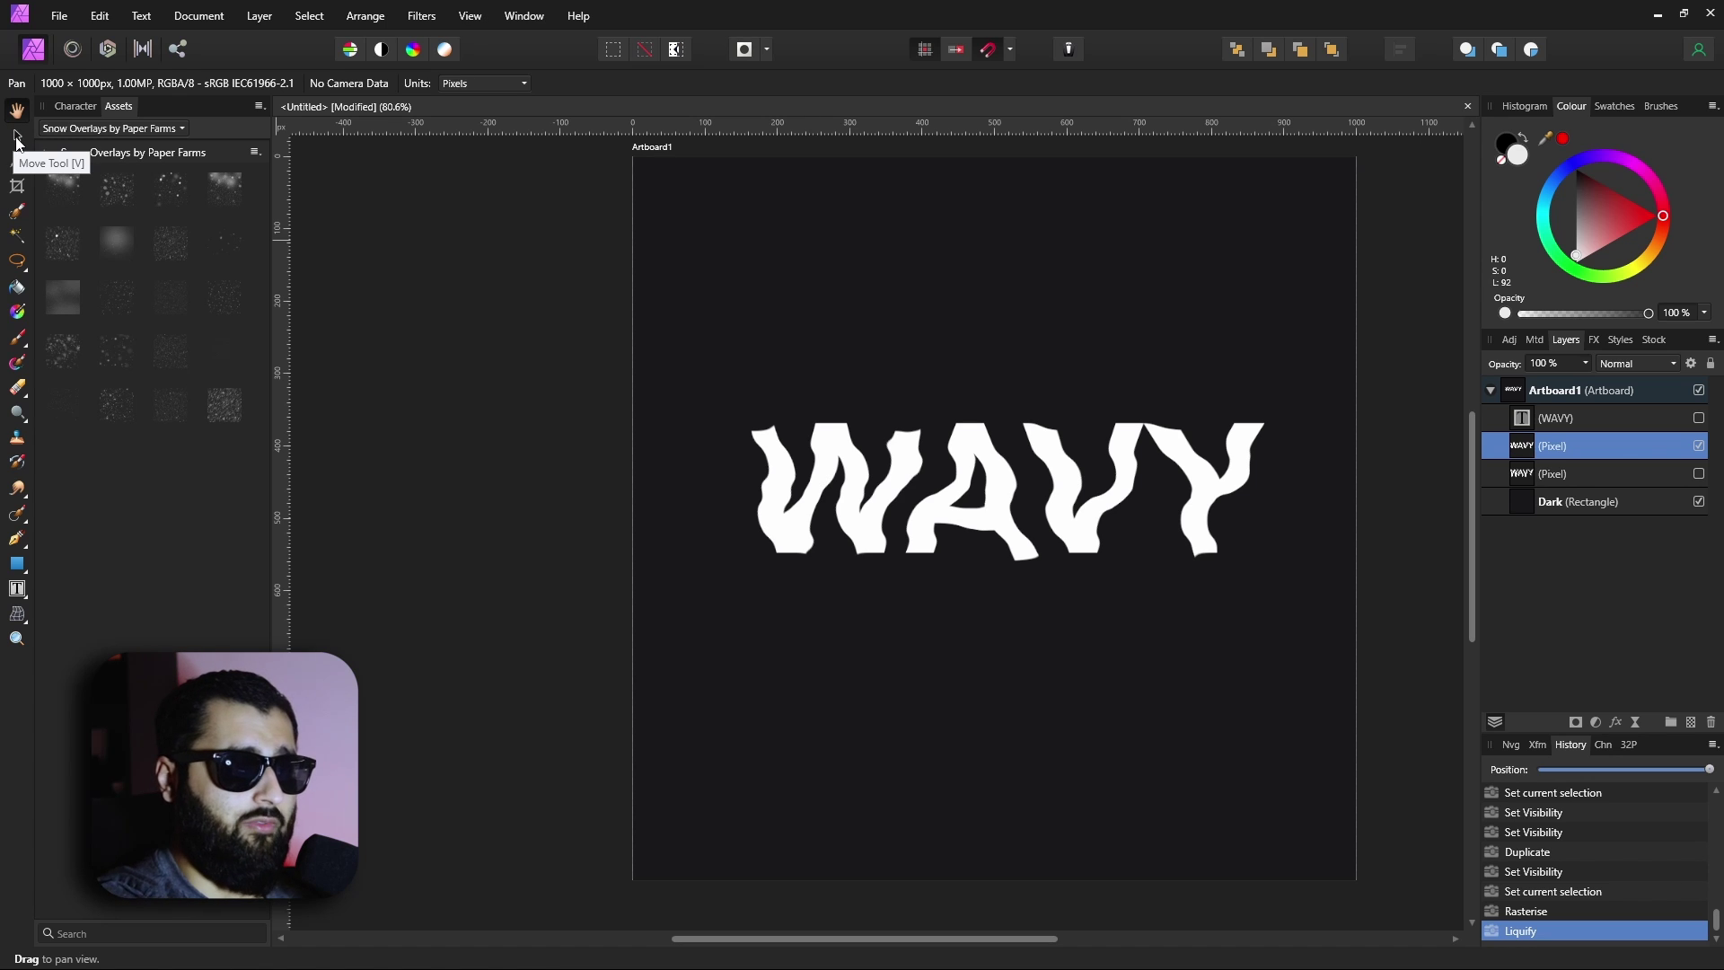
- Send the liquified document to Affinity Designer via File > Edit in Designer
{"action": "left_click", "coordinate": [61, 20]}
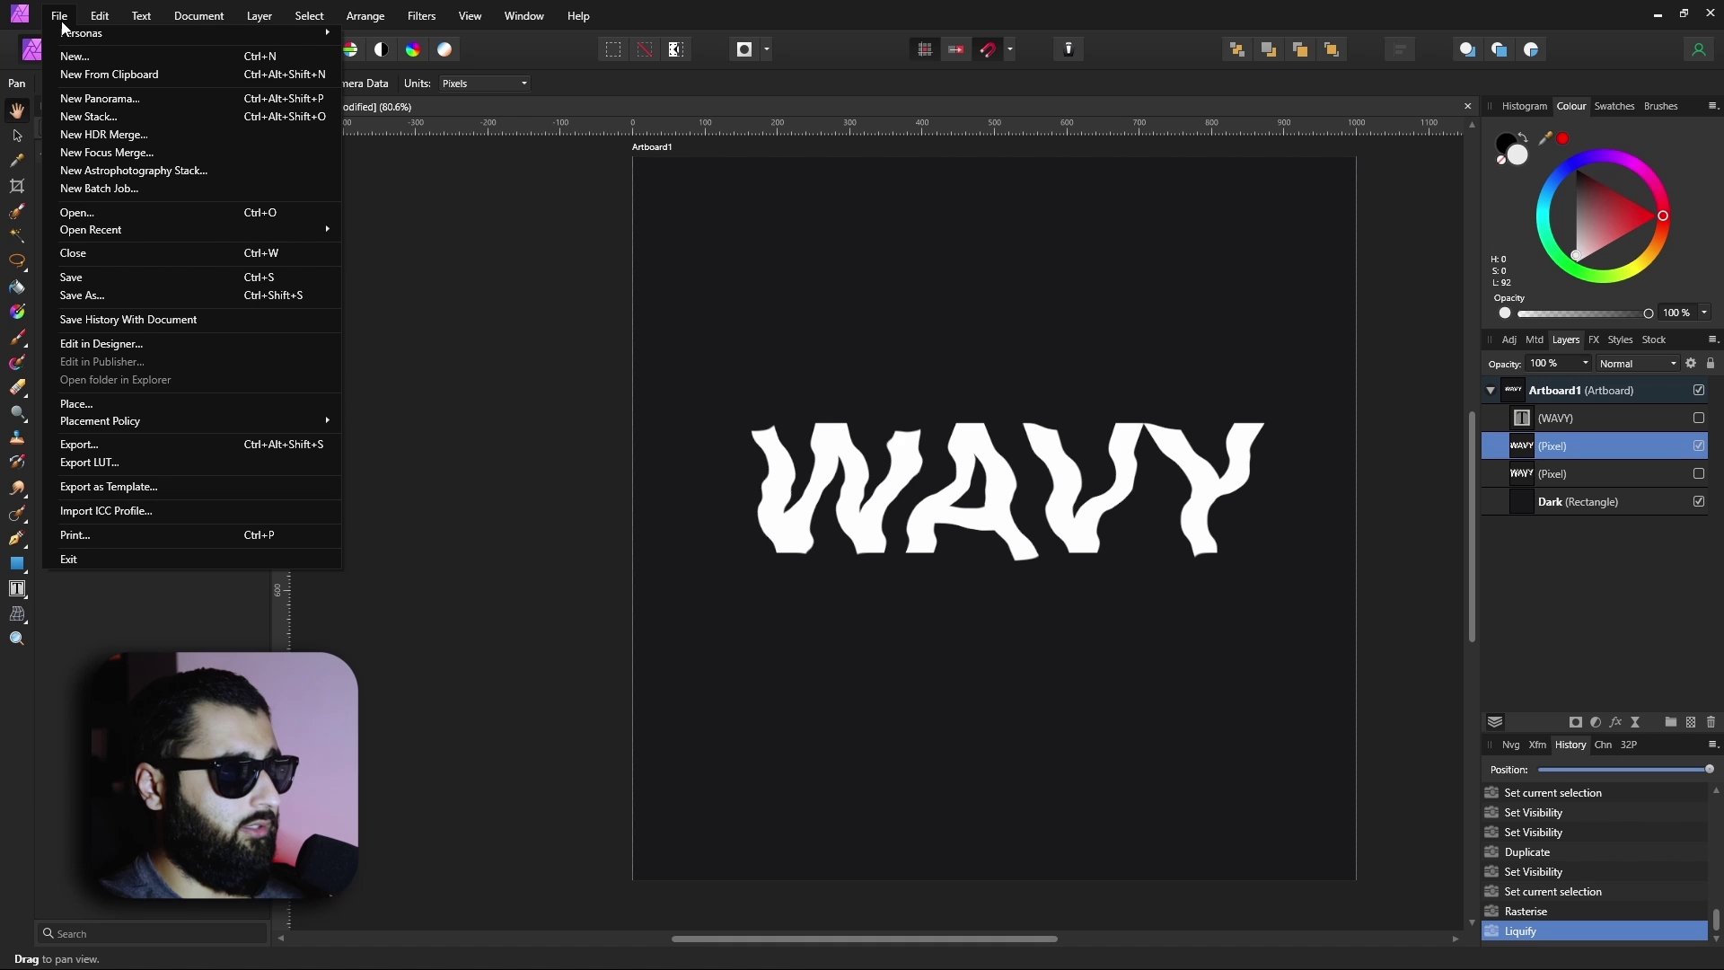
{"action": "left_click", "coordinate": [171, 342]}
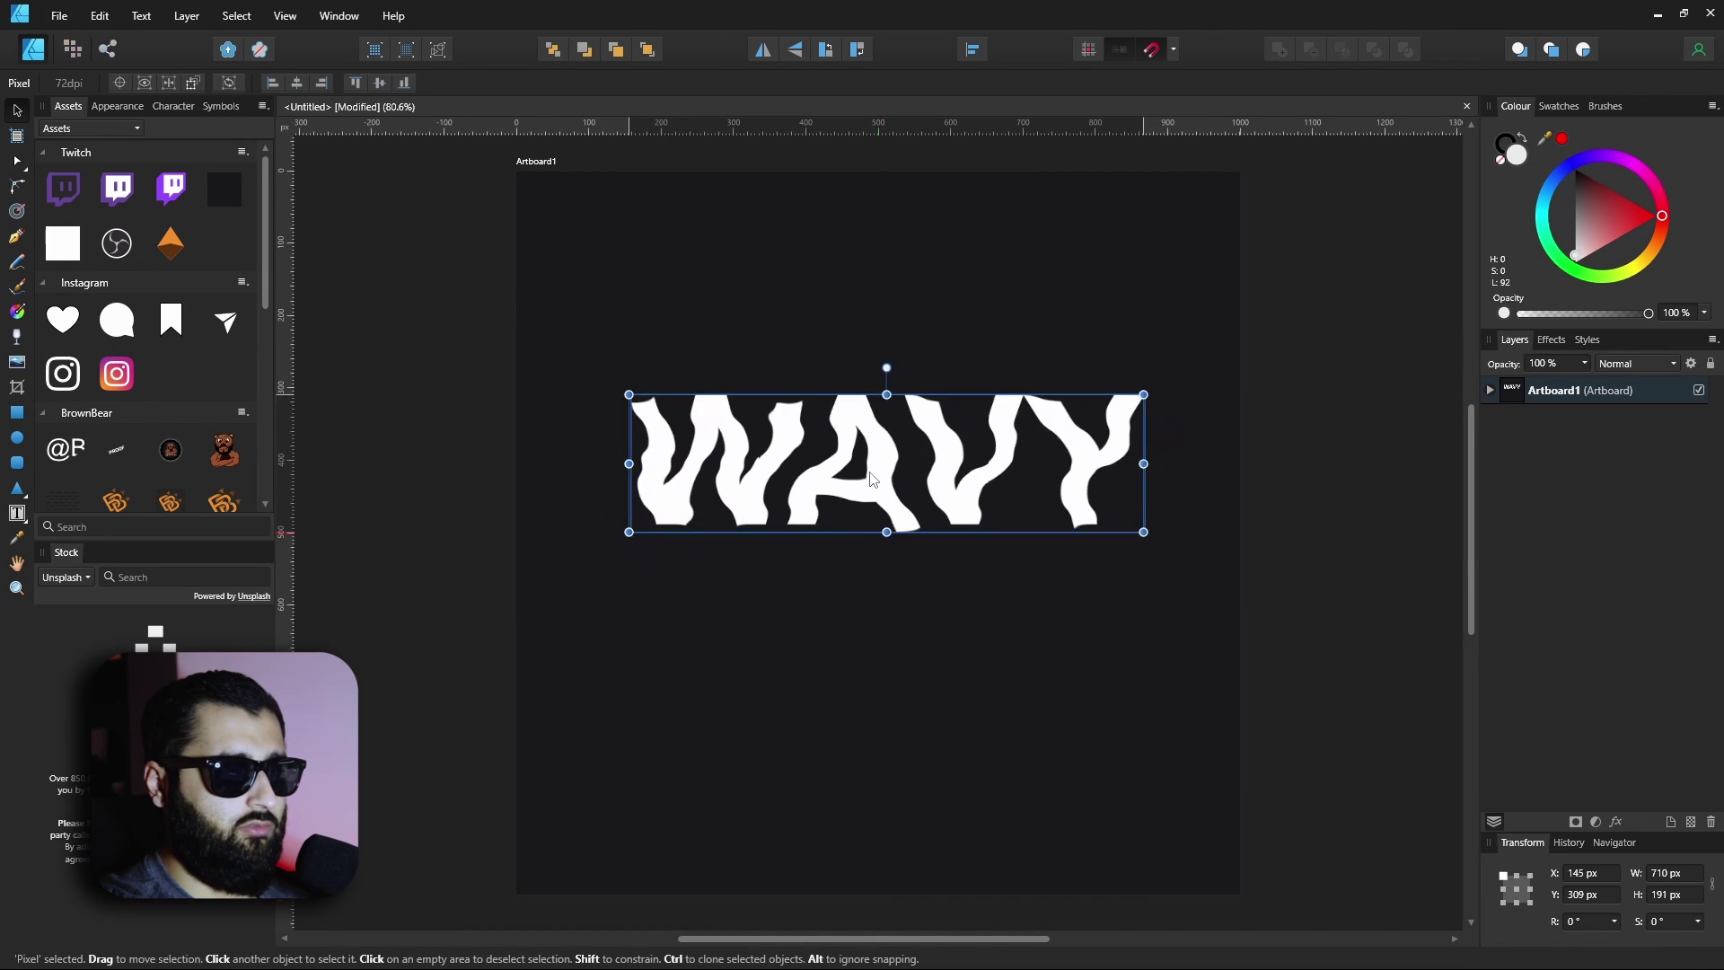
- Drag the rippled WAVY pixel layer down and left to X 127.6 px, Y 323.3 px
{"action": "mouse_move", "coordinate": [871, 479]}
{"action": "left_mouse_down"}
{"action": "mouse_move", "coordinate": [885, 474]}
{"action": "mouse_move", "coordinate": [850, 488]}
{"action": "left_mouse_up"}
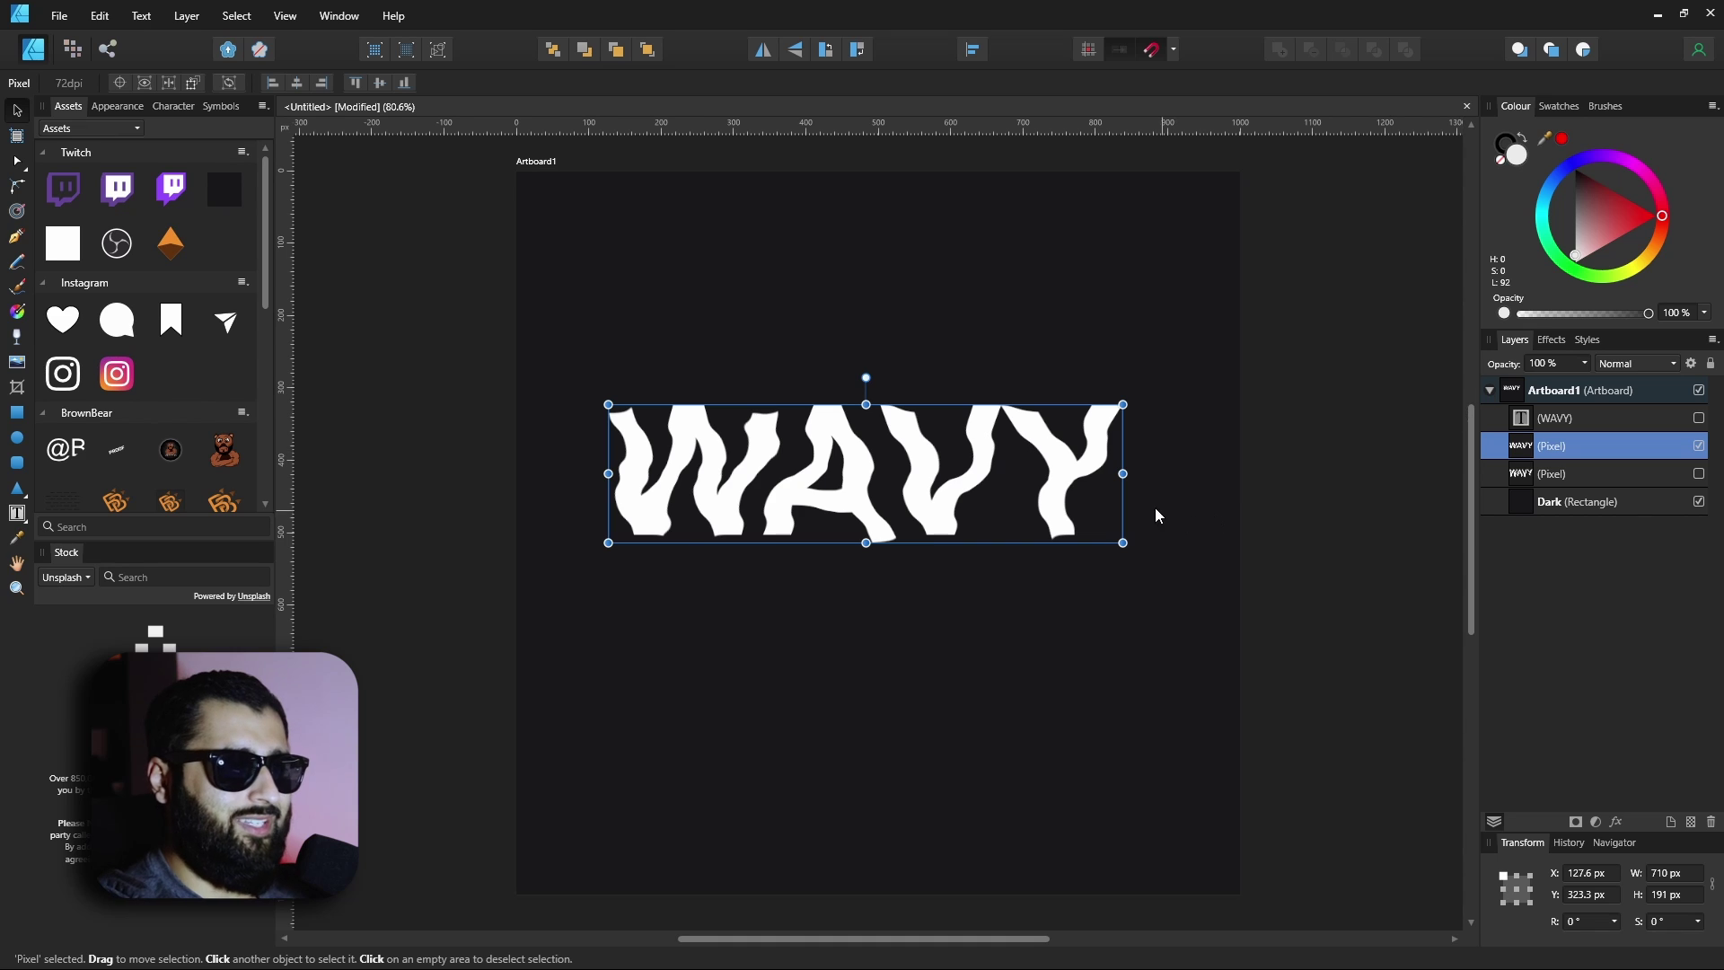